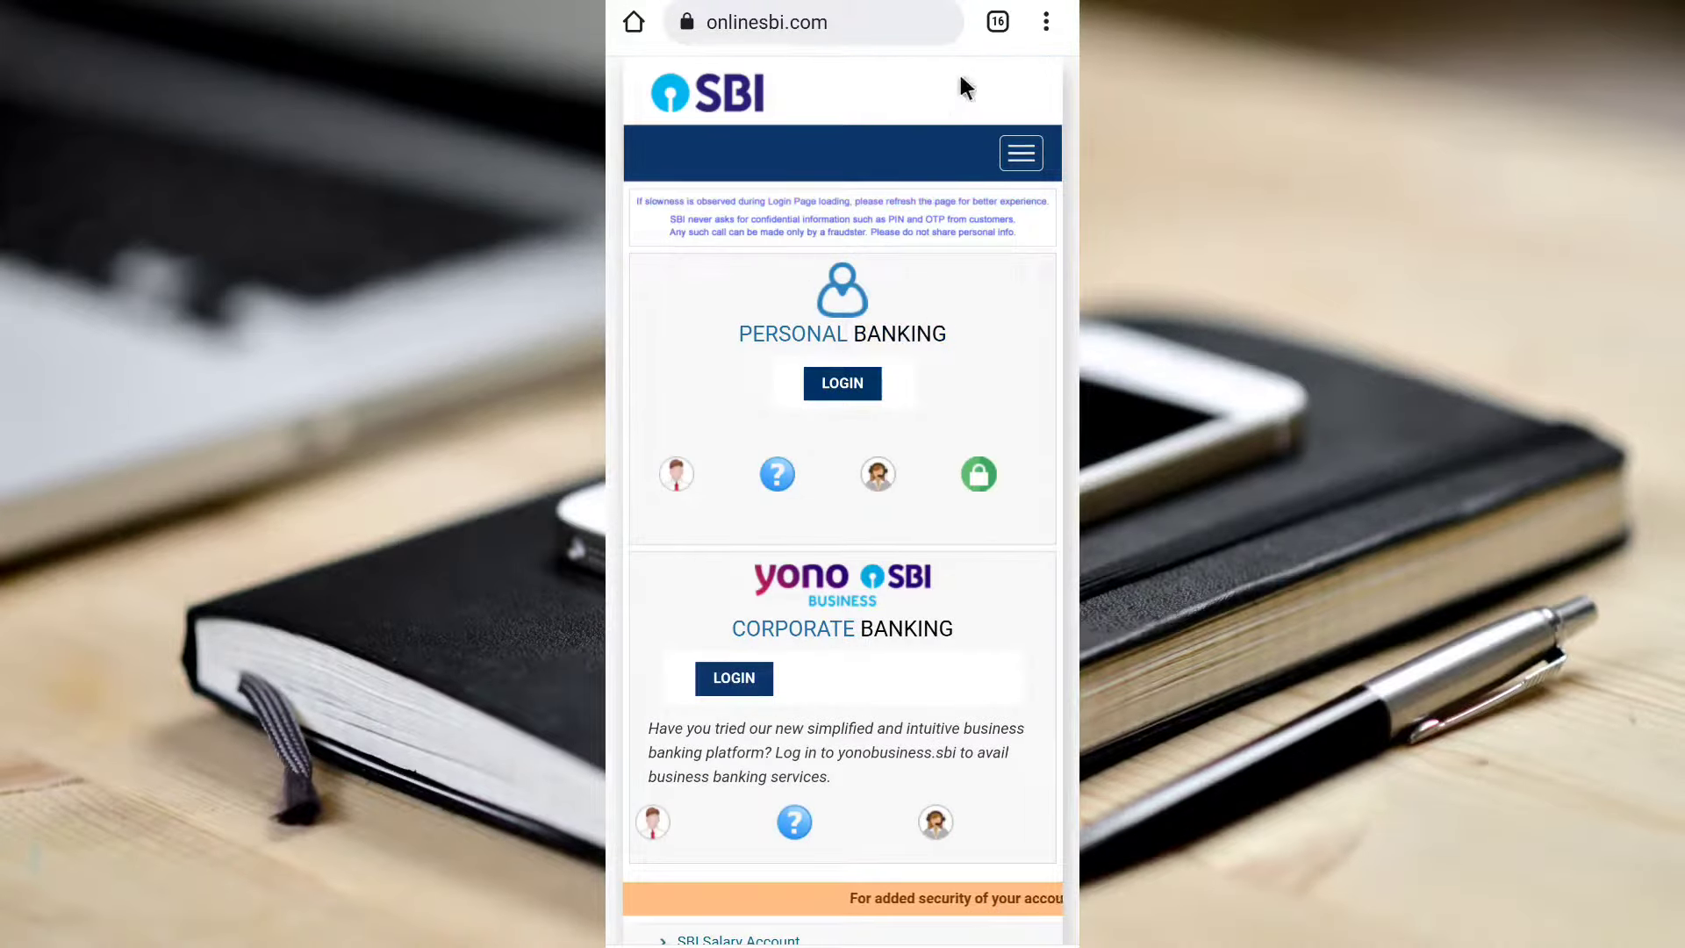
Switch onlinesbi.com to its desktop site version and open the Personal Banking login.
{"action": "left_click", "coordinate": [1047, 22]}
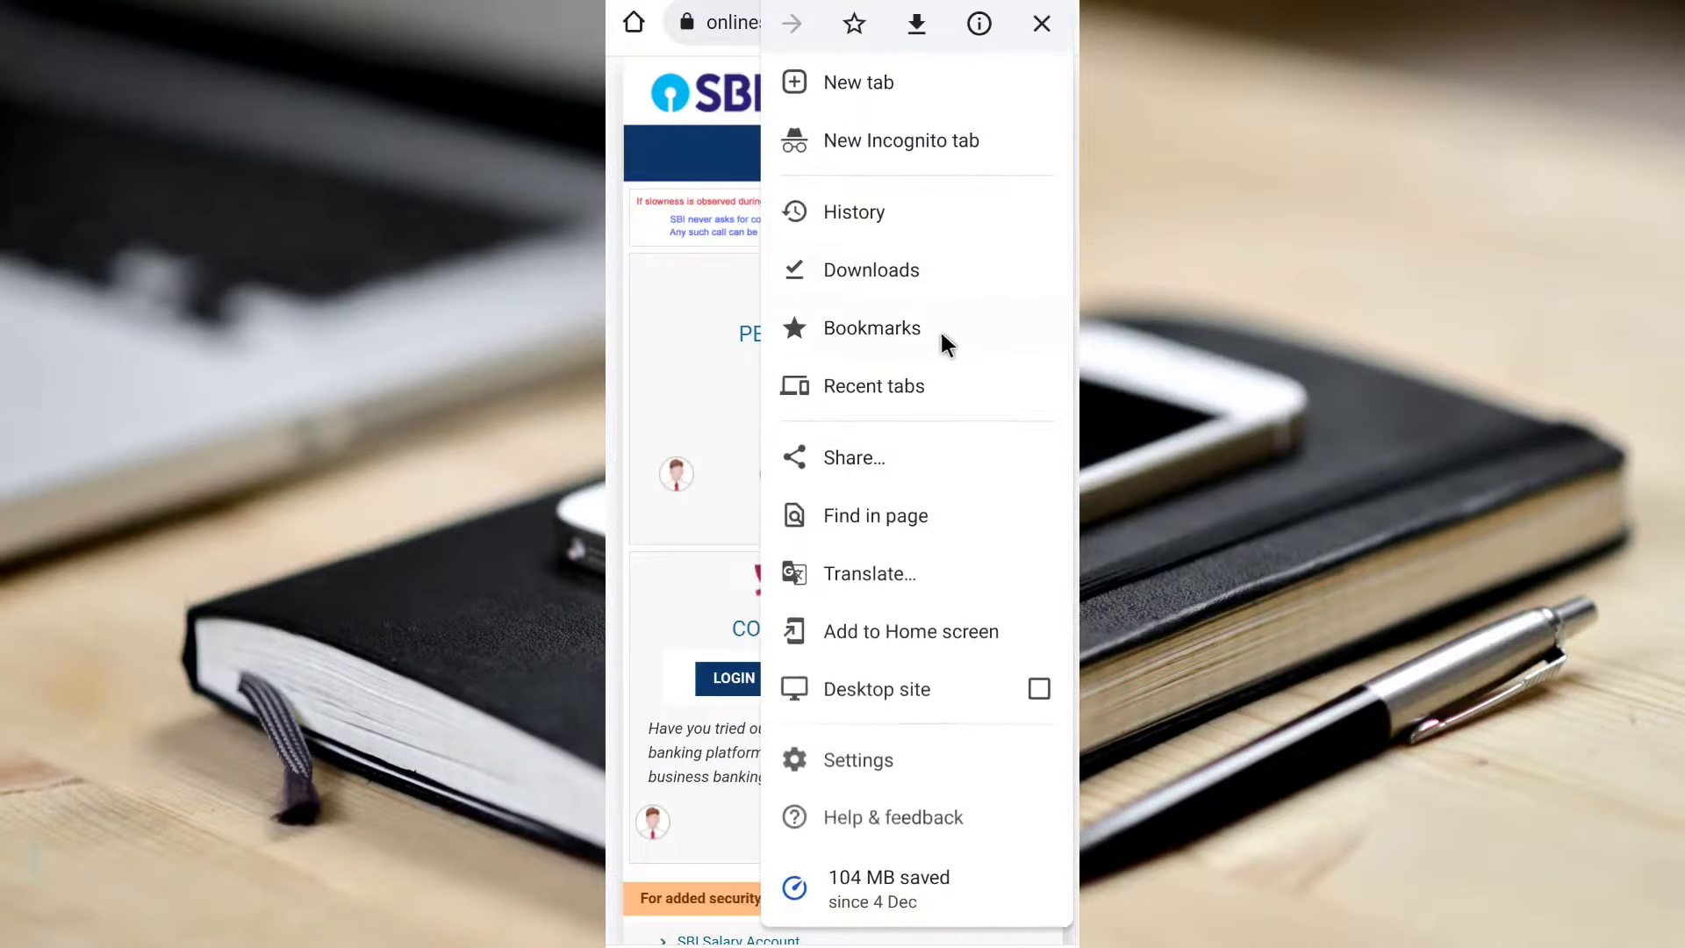
{"action": "left_click", "coordinate": [1038, 689]}
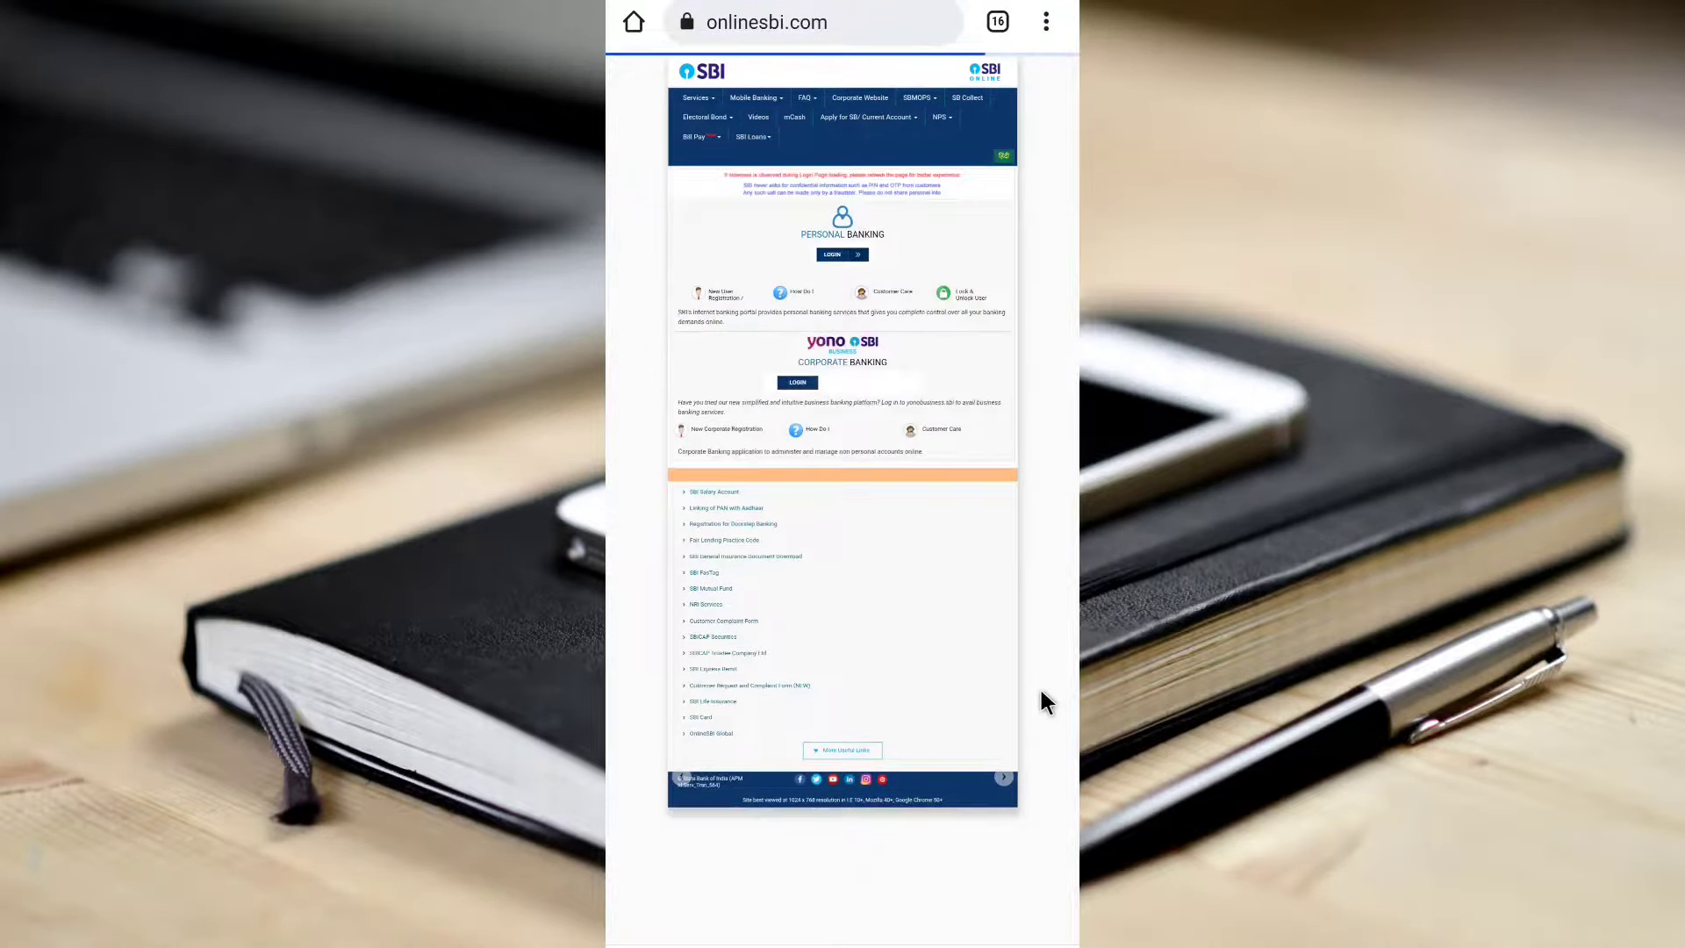
{"action": "left_click", "coordinate": [827, 530]}
{"action": "left_click_drag", "start_coordinate": [827, 530], "coordinate": [833, 819]}
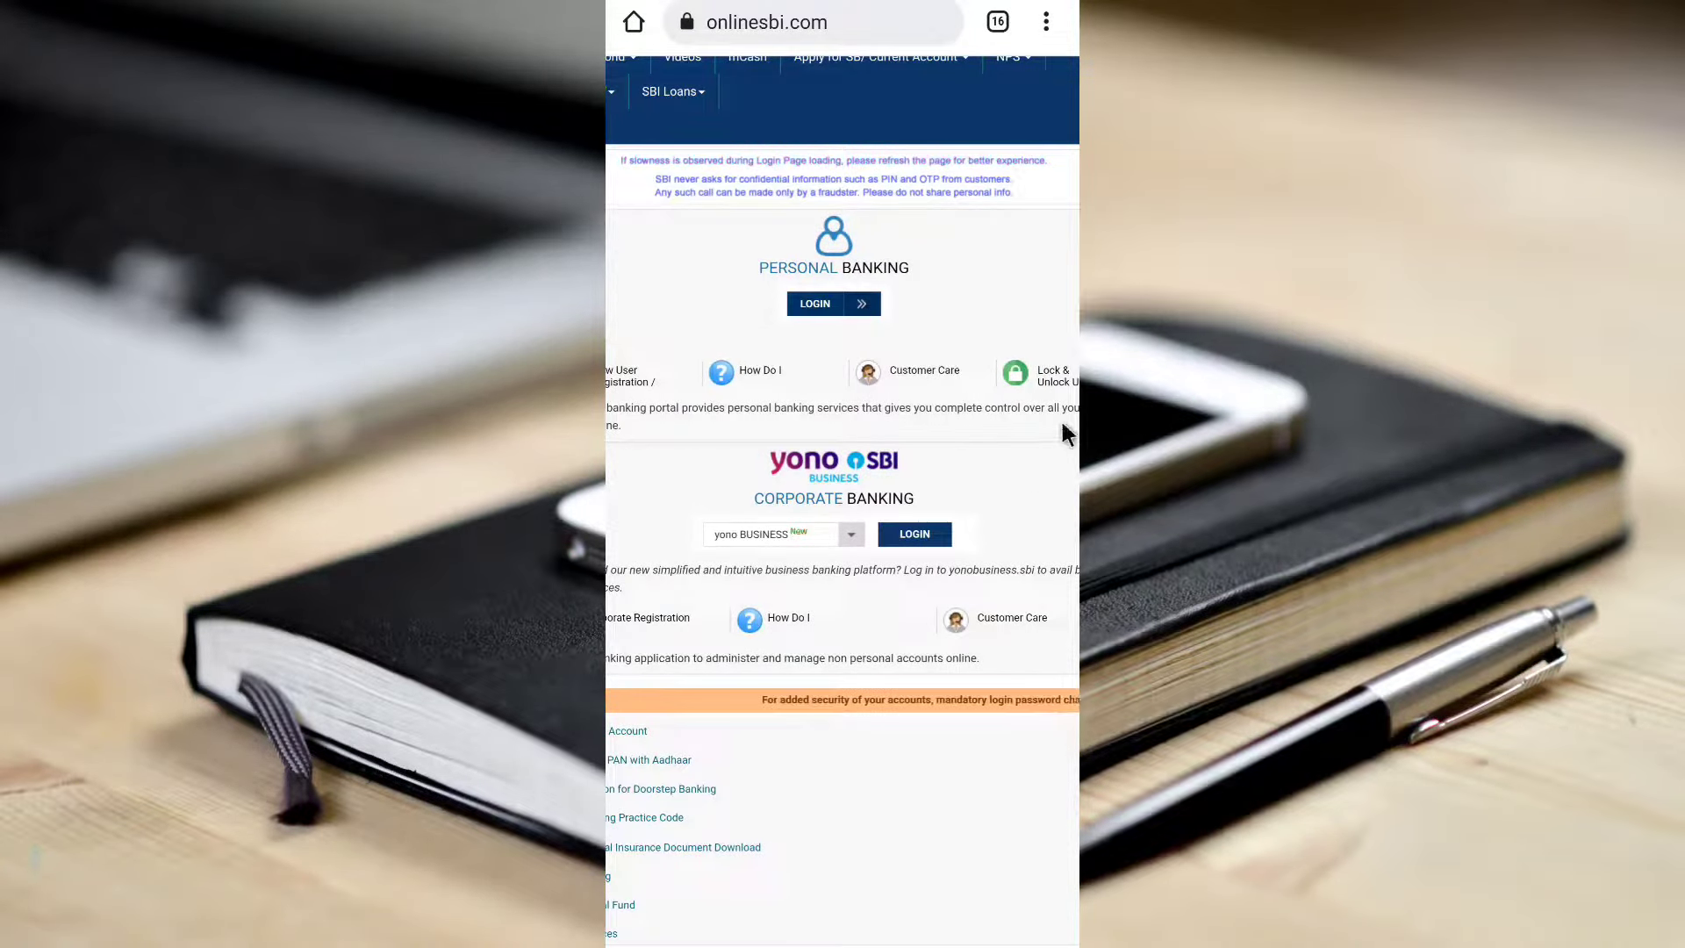
{"action": "left_click", "coordinate": [826, 305]}
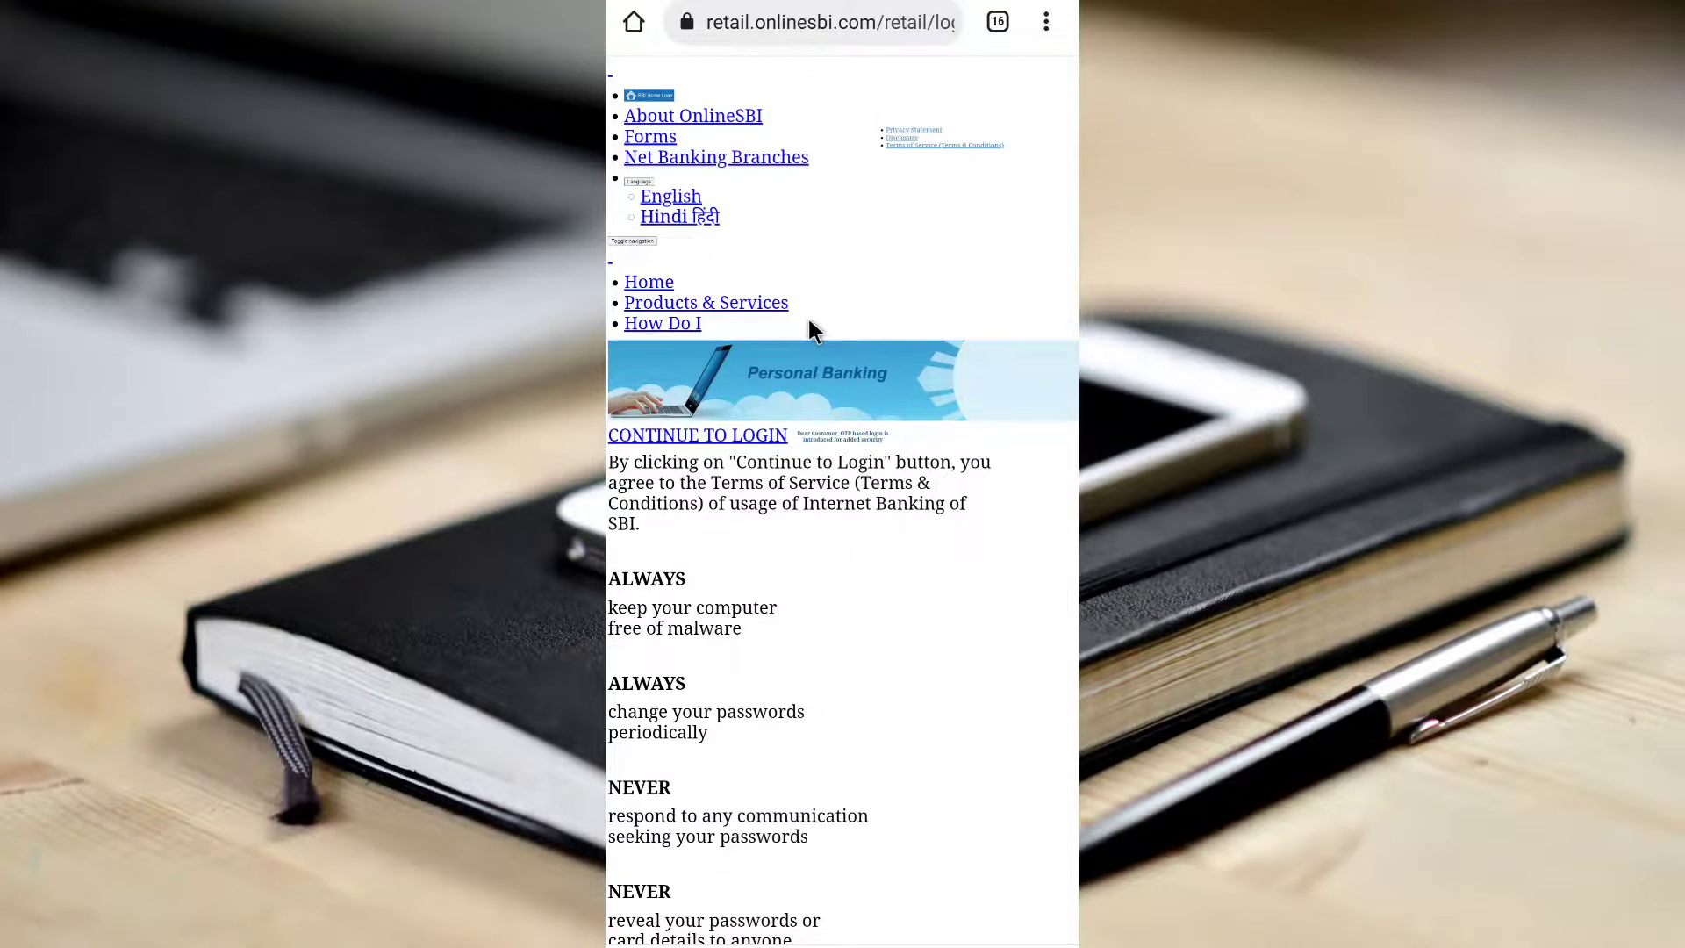
Continue to the OnlineSBI login form and sign in with the username, account password and image captcha text.
{"action": "left_click_drag", "start_coordinate": [896, 309], "coordinate": [896, 395]}
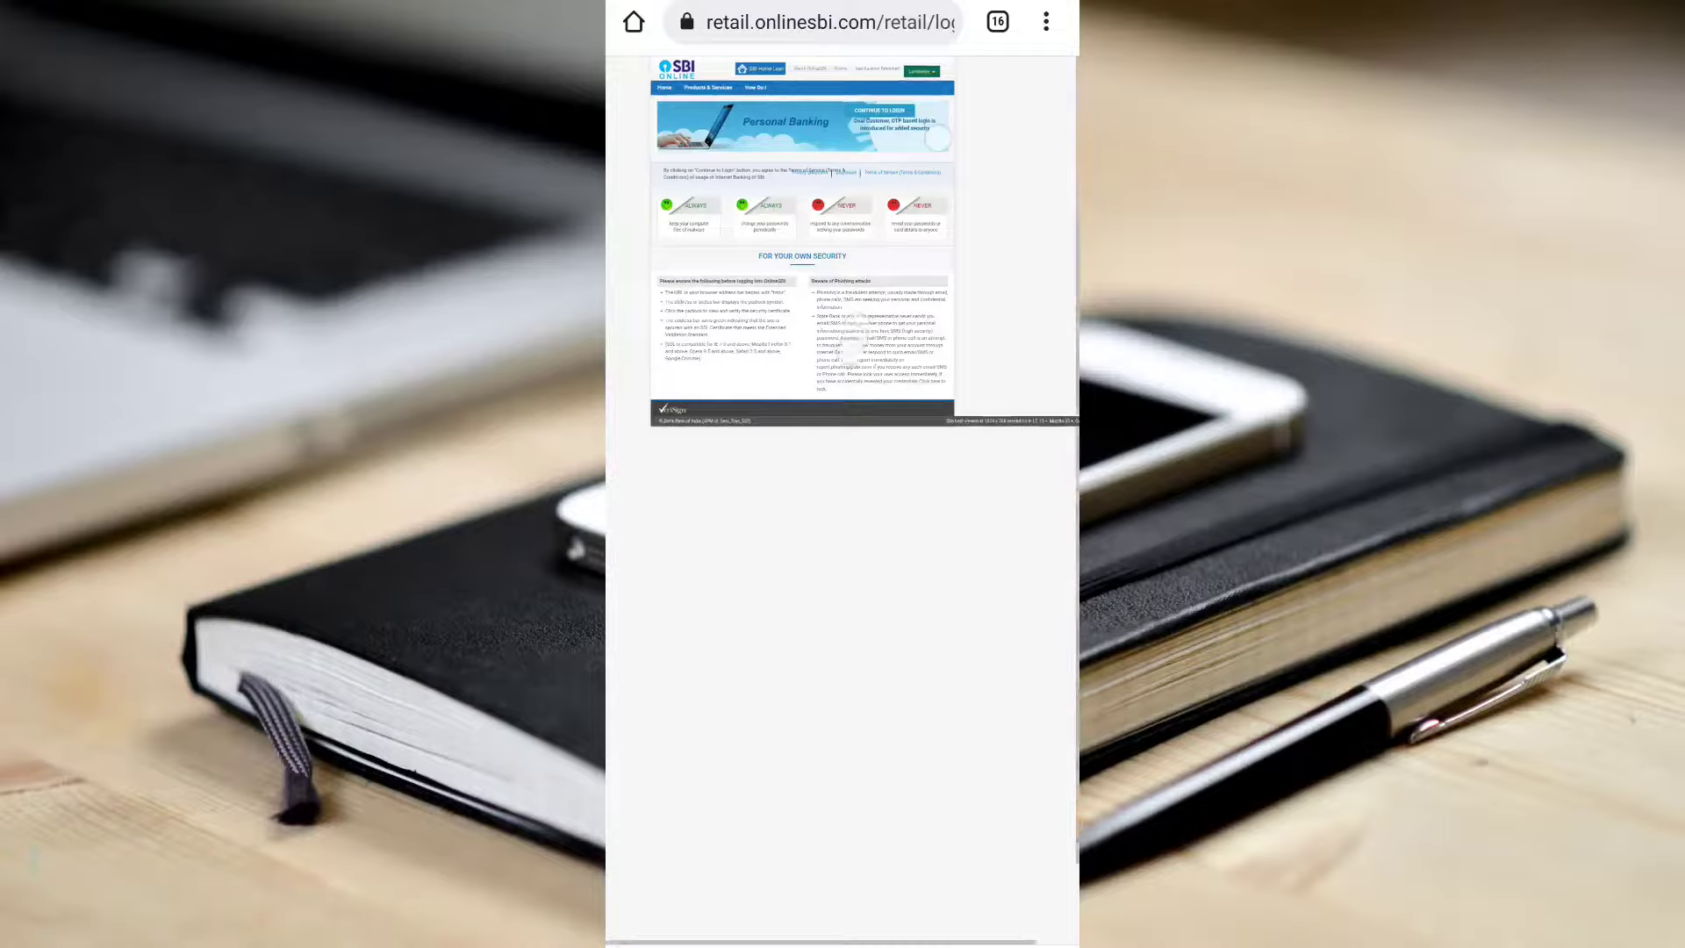
{"action": "scroll", "coordinate": [892, 132], "scroll_direction": "up", "scroll_amount": 5}
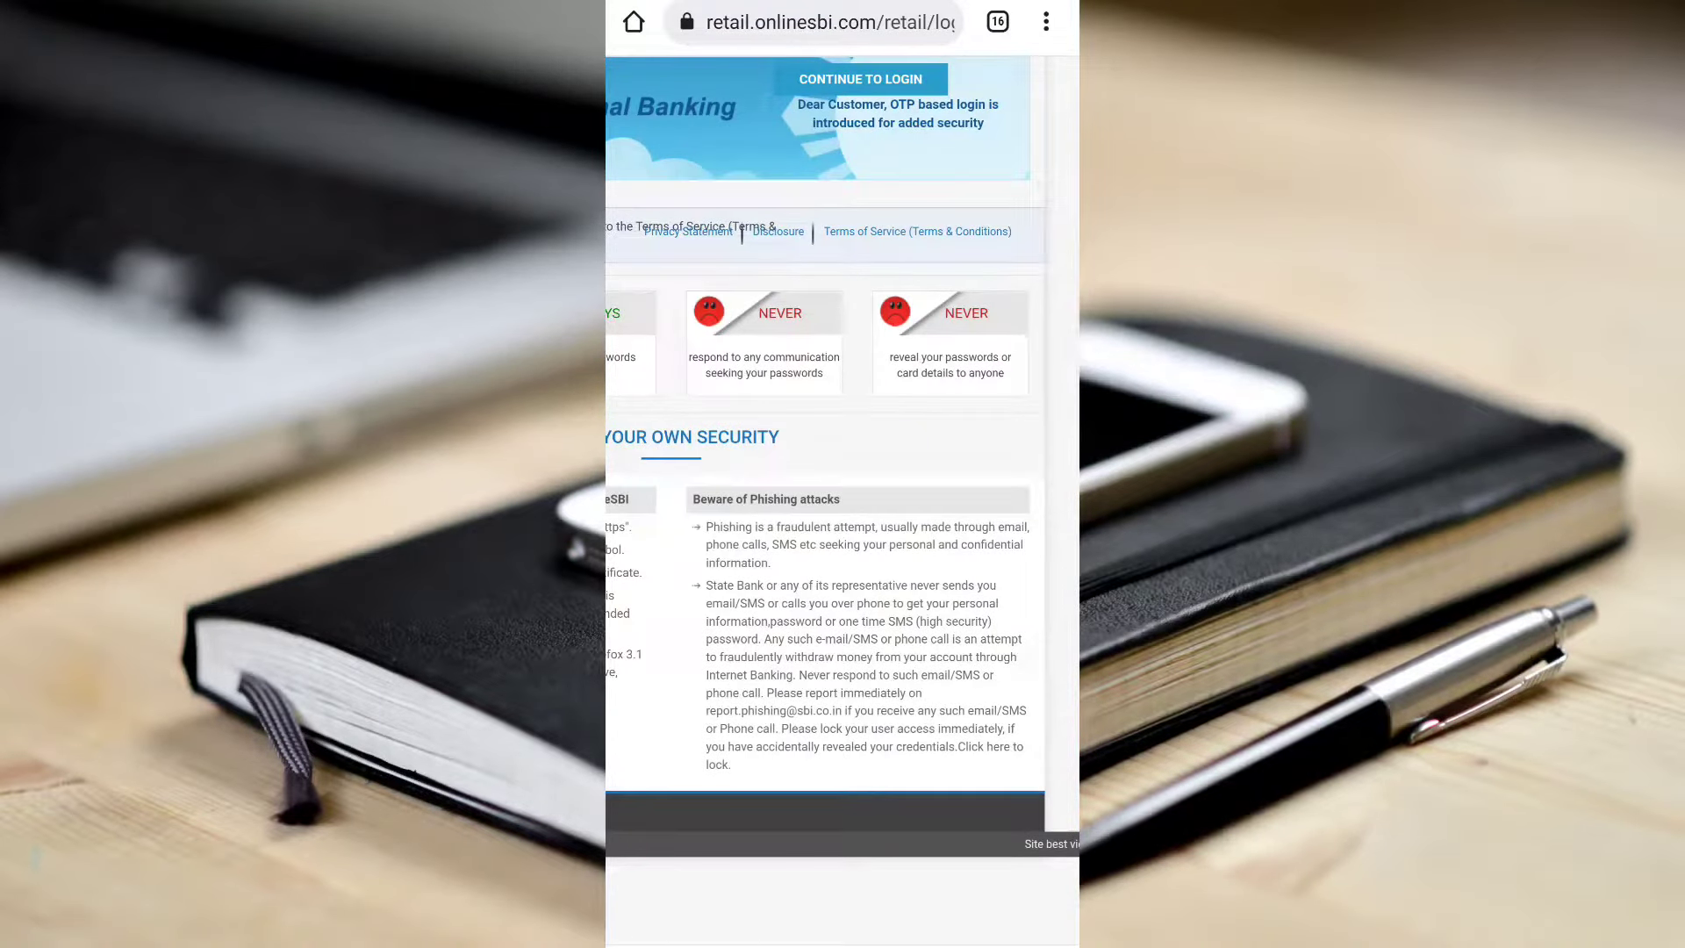
{"action": "left_click", "coordinate": [833, 86]}
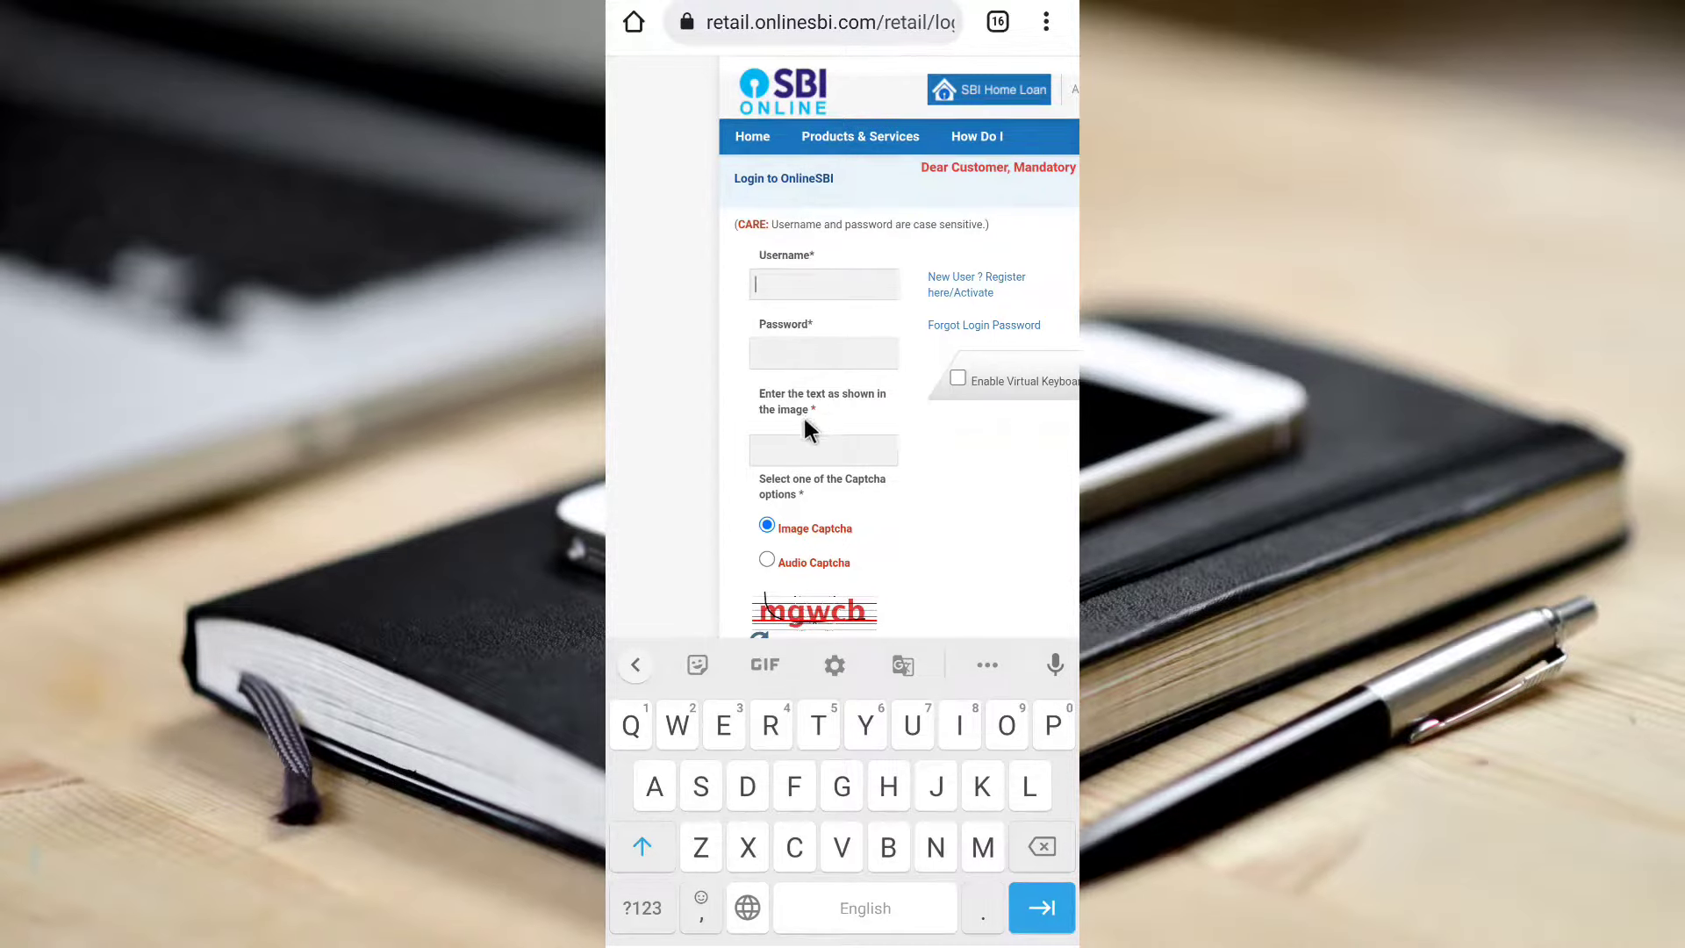
{"action": "scroll", "coordinate": [803, 414], "scroll_direction": "down", "scroll_amount": 2}
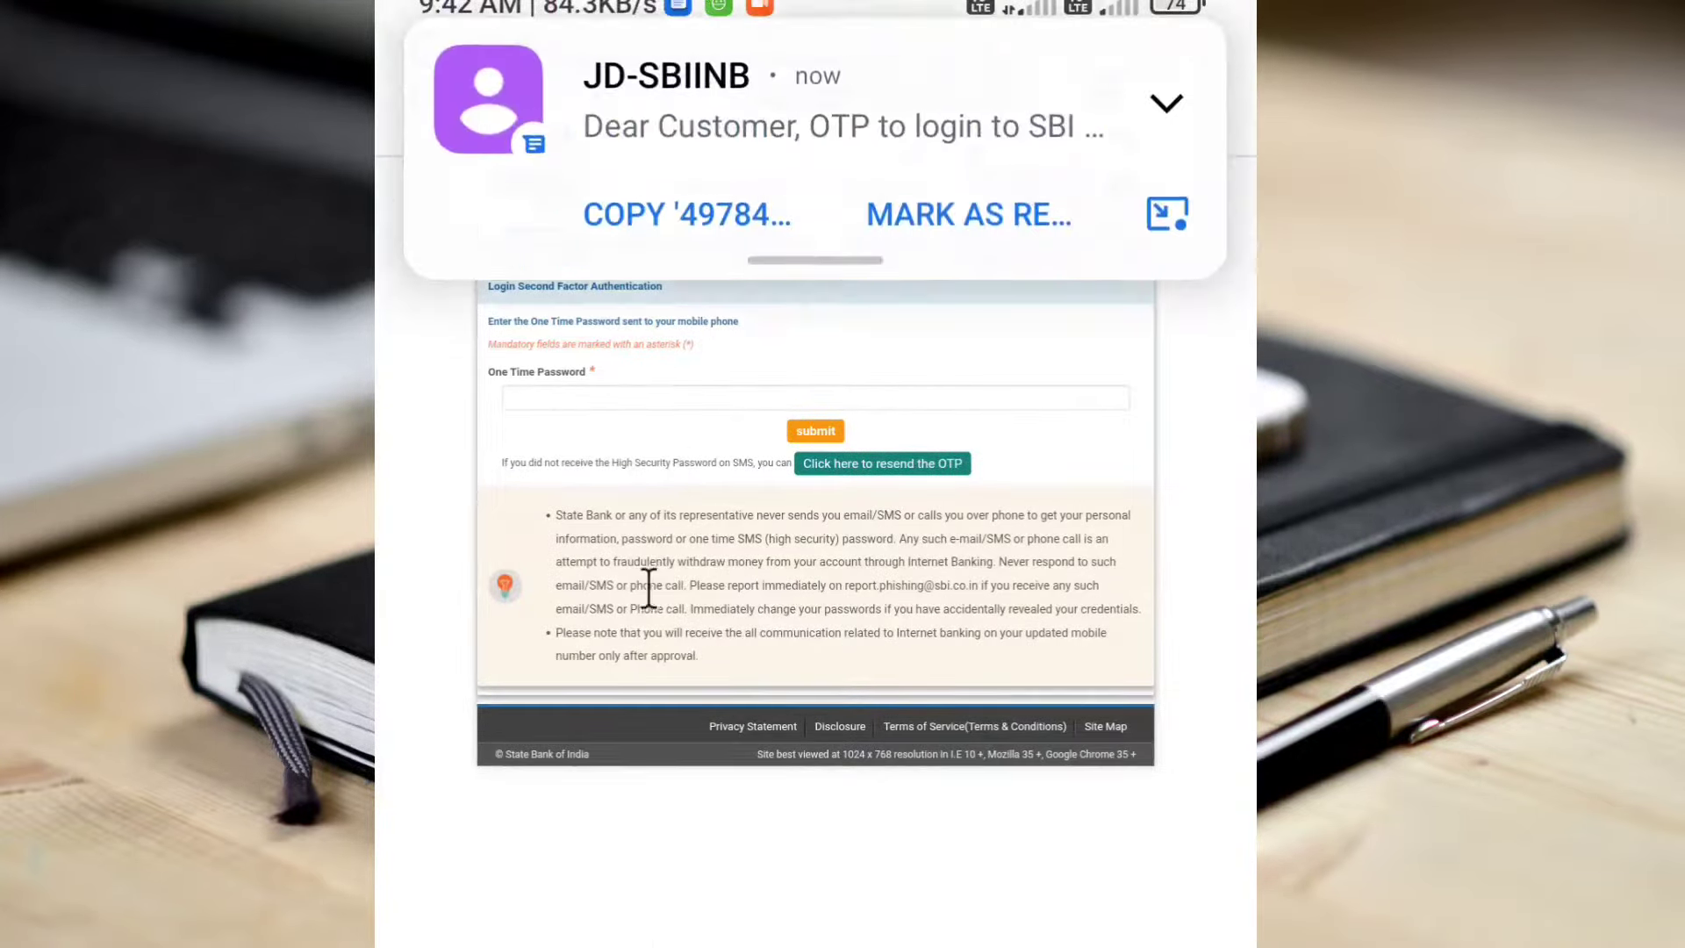
Complete the second factor authentication with the one-time password and postpone the e-mail address verification.
{"action": "left_click", "coordinate": [687, 253]}
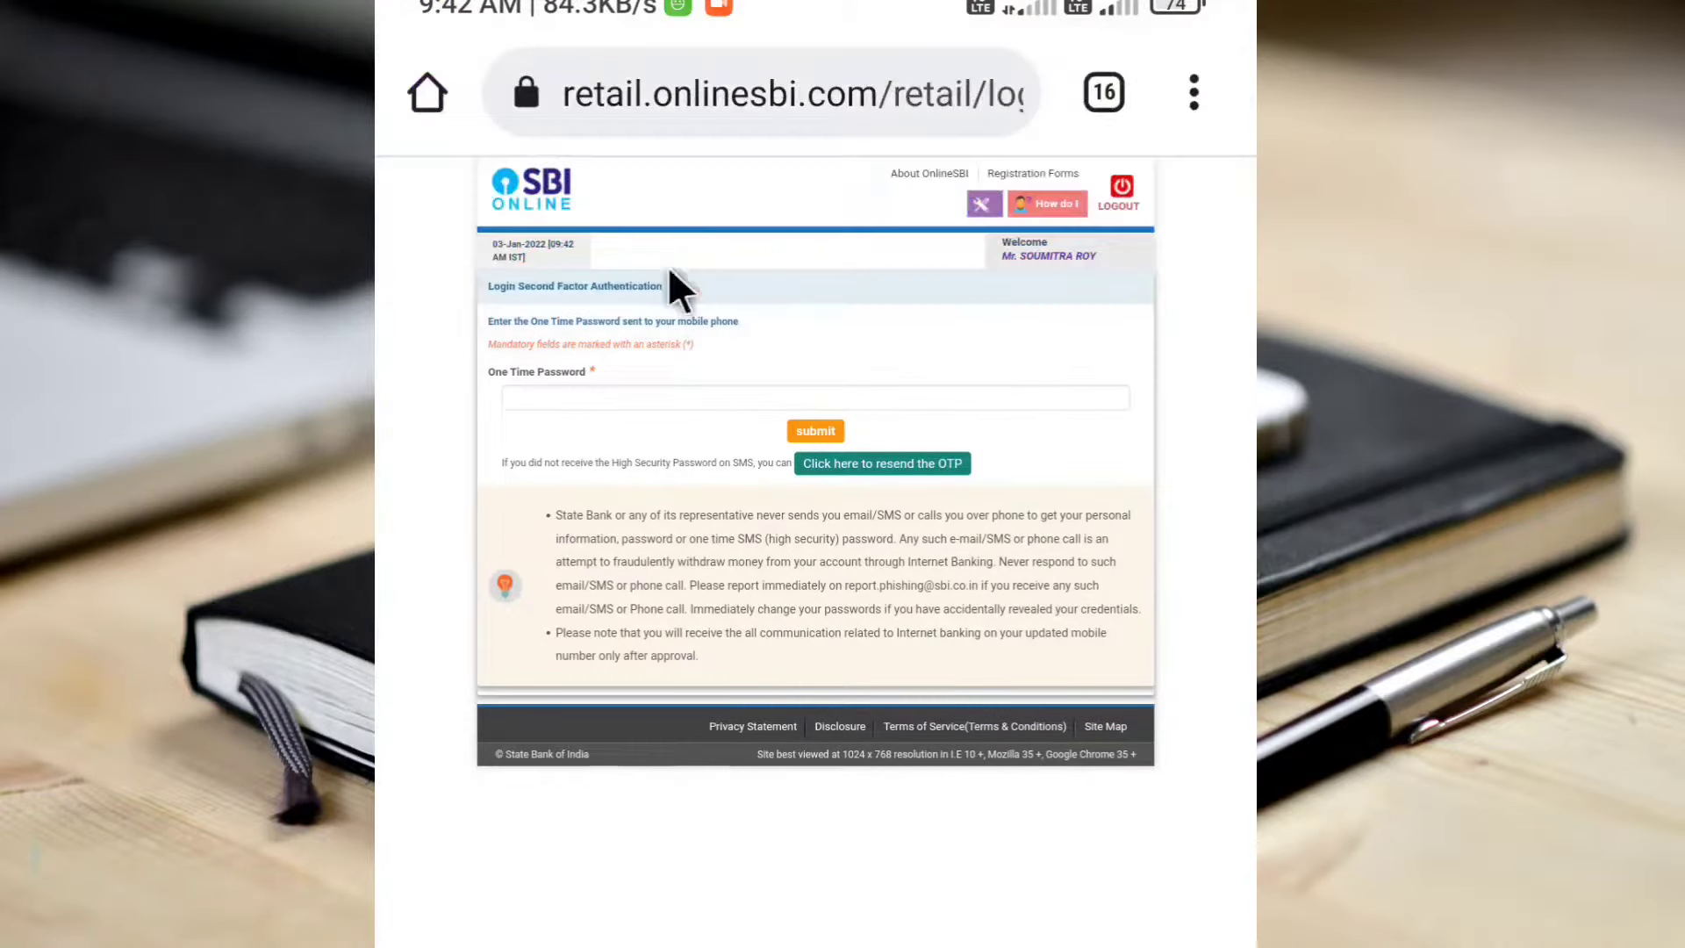
{"action": "left_click", "coordinate": [577, 399]}
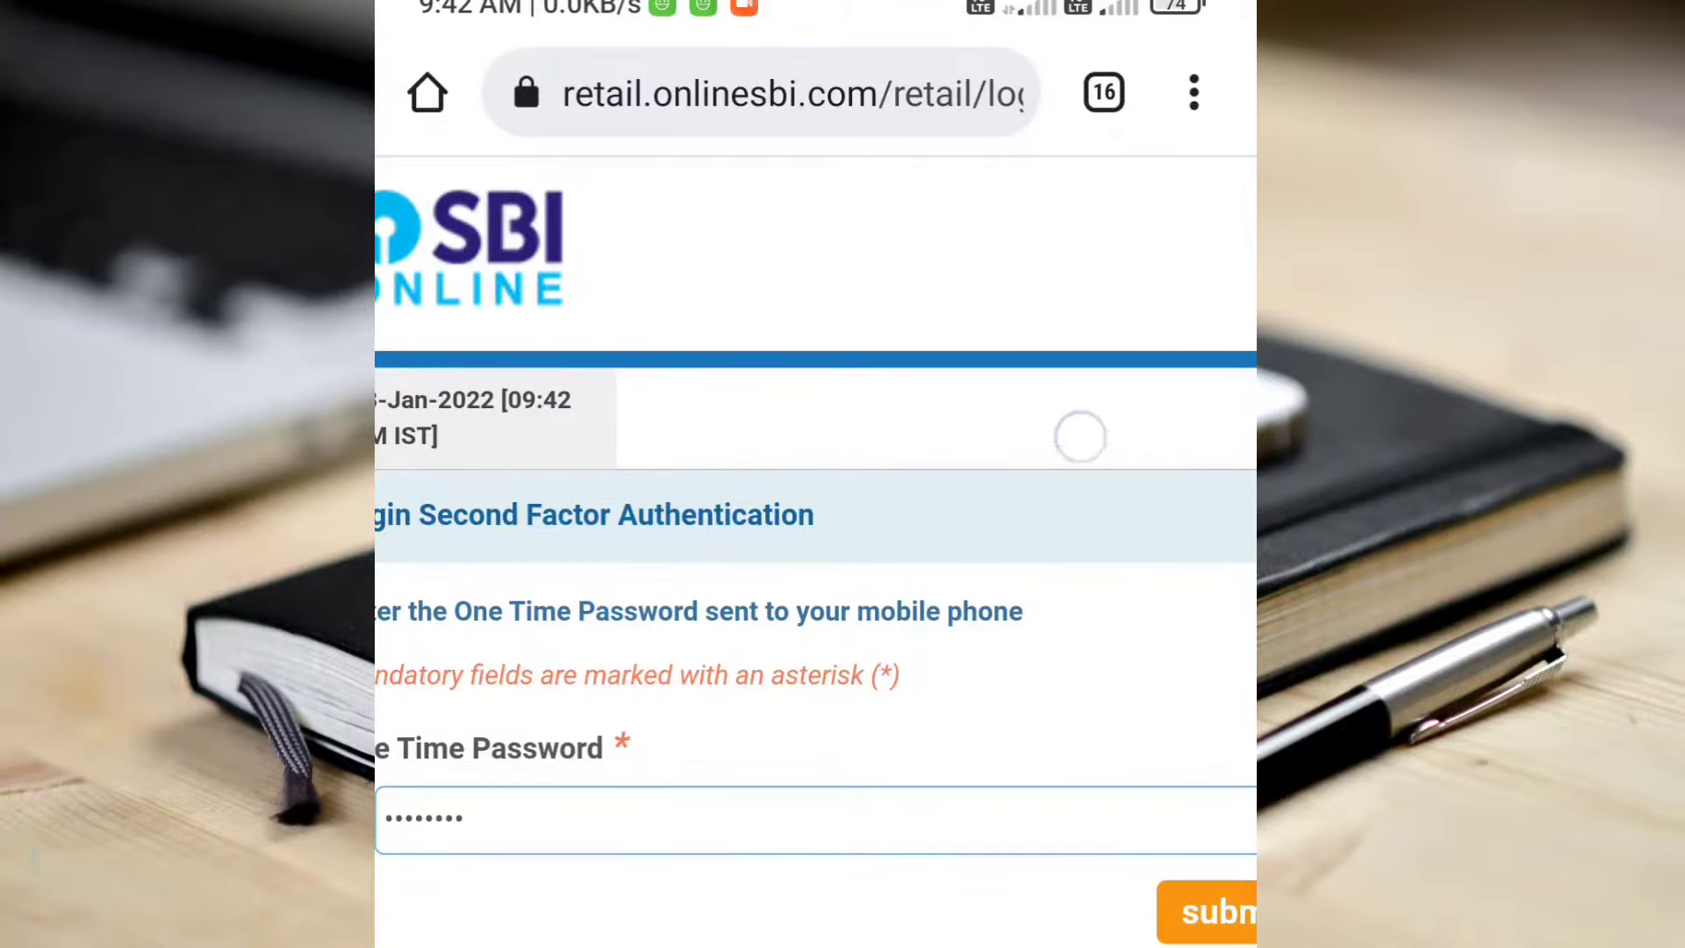
{"action": "left_click_drag", "start_coordinate": [1081, 436], "coordinate": [842, 515]}
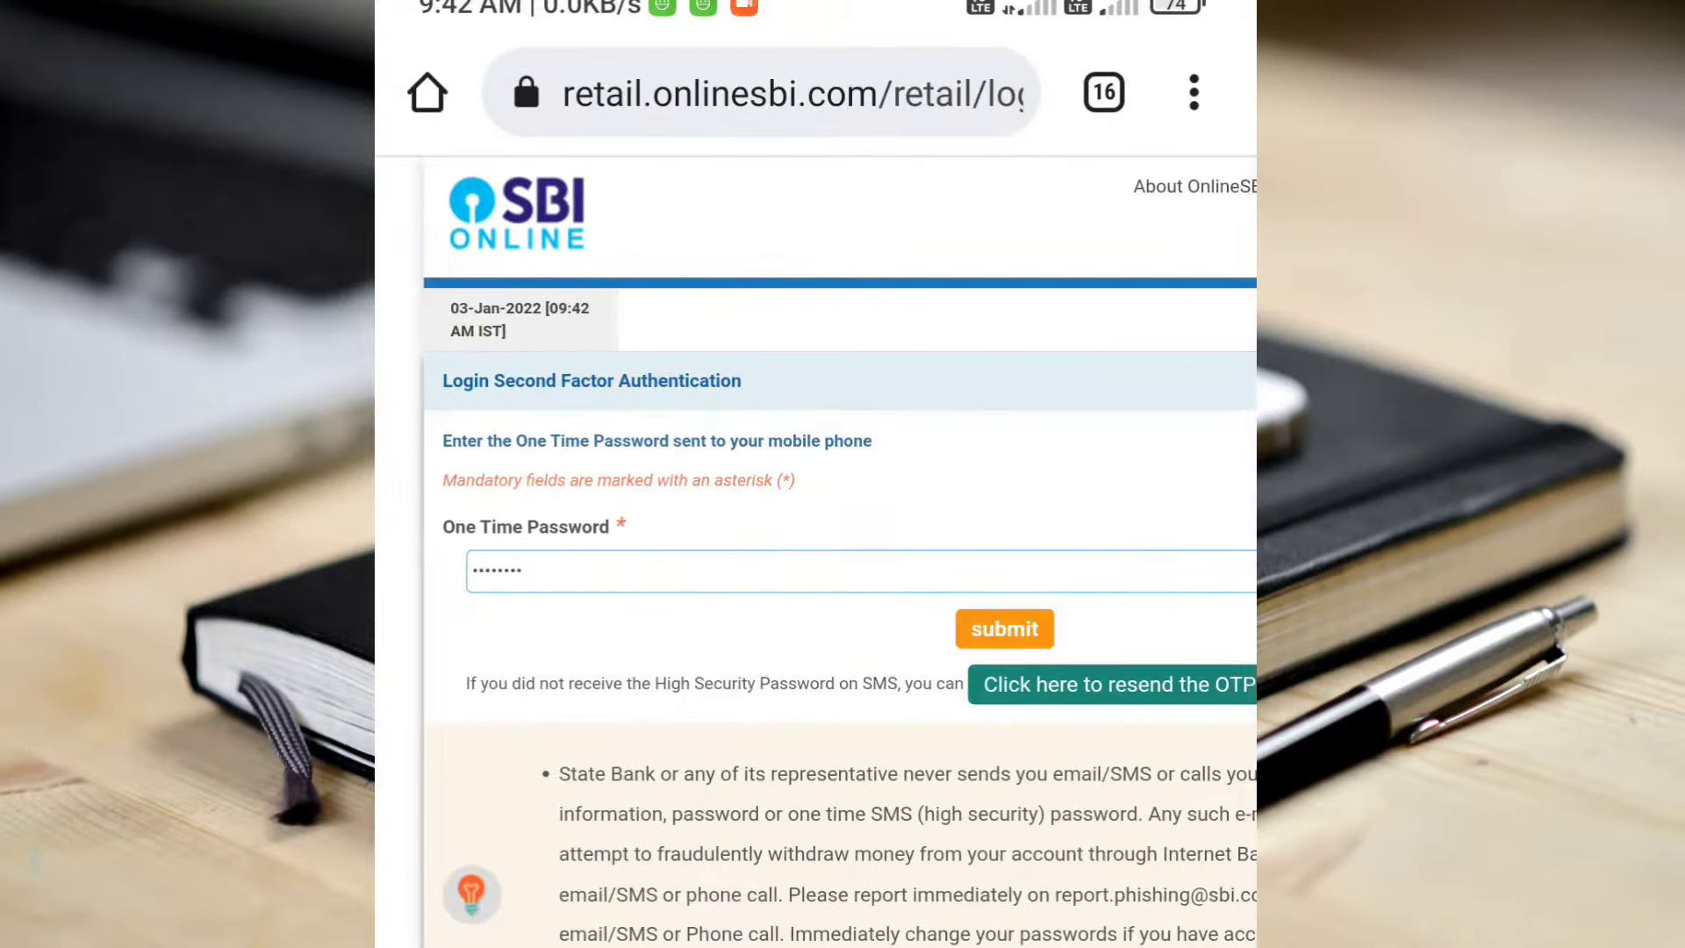
{"action": "left_click", "coordinate": [1002, 635]}
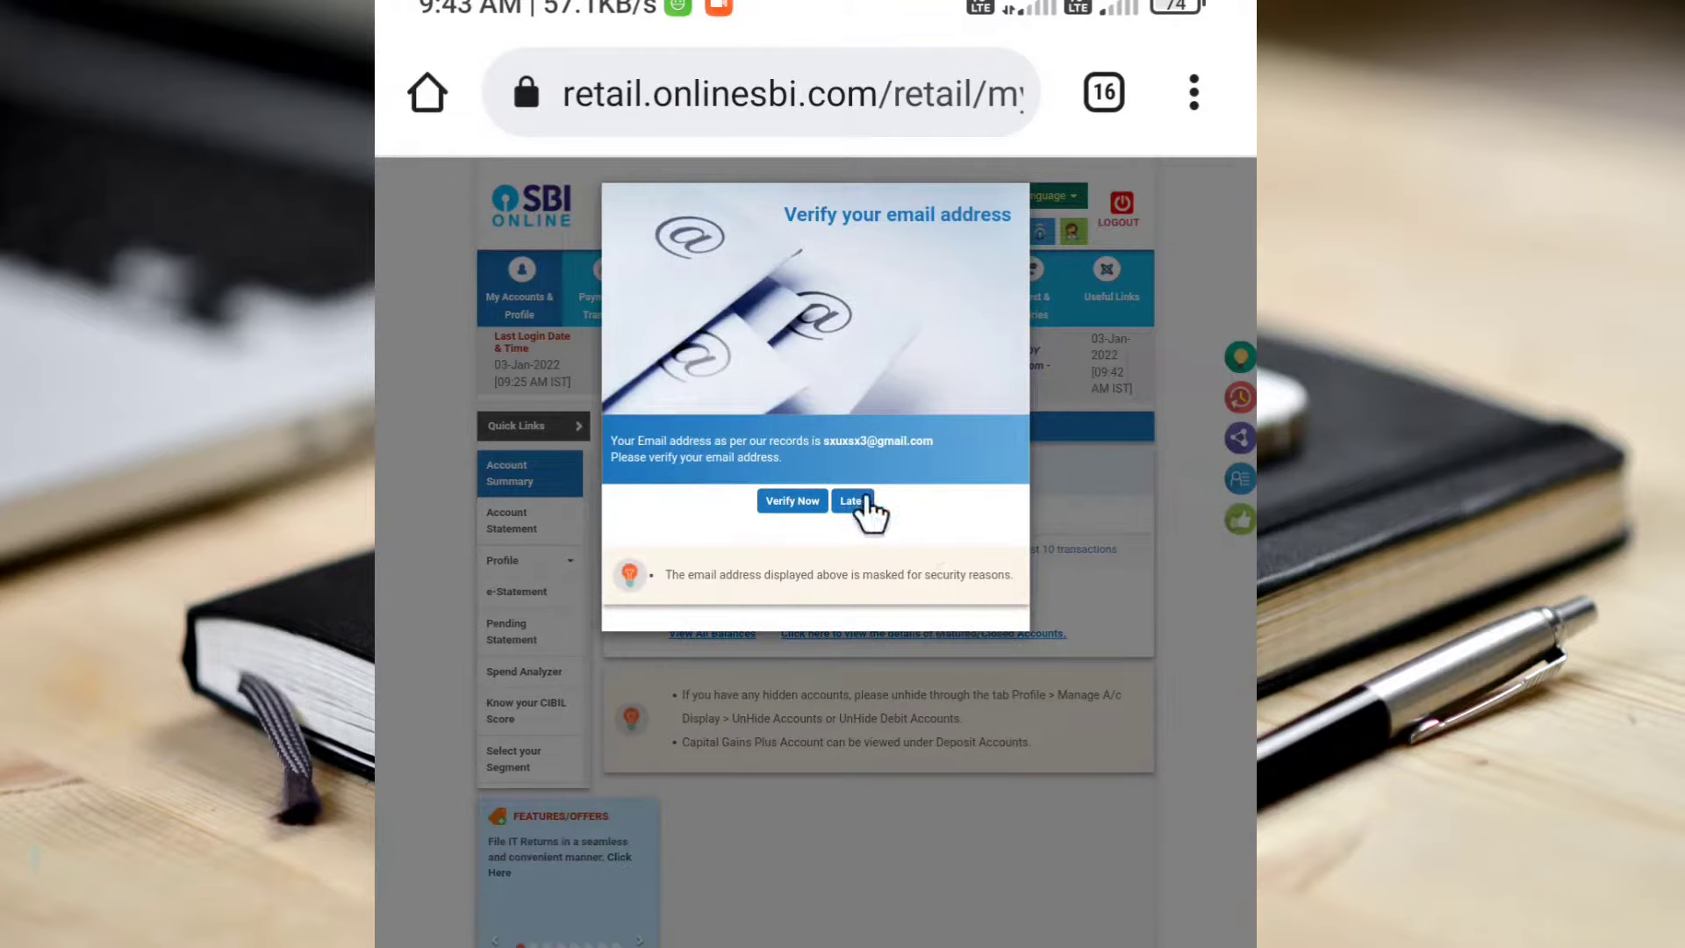
{"action": "left_click", "coordinate": [853, 502]}
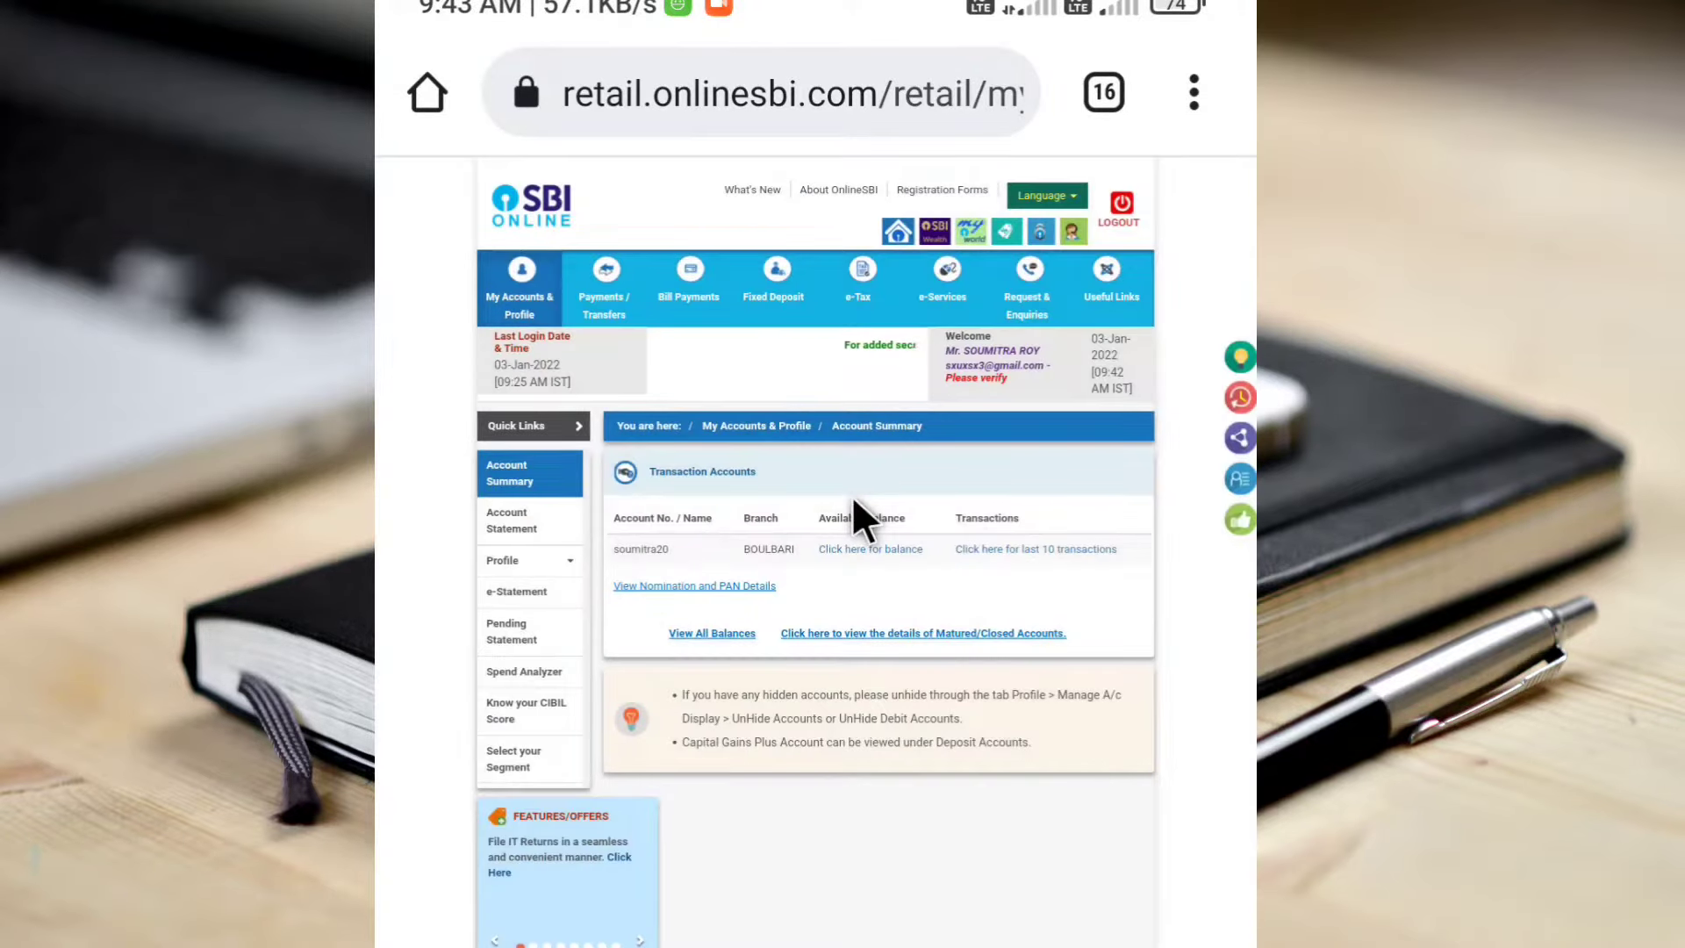
Open the Personal Details / Mobile page from the account's Profile section.
{"action": "scroll", "coordinate": [851, 495], "scroll_direction": "up", "scroll_amount": 3}
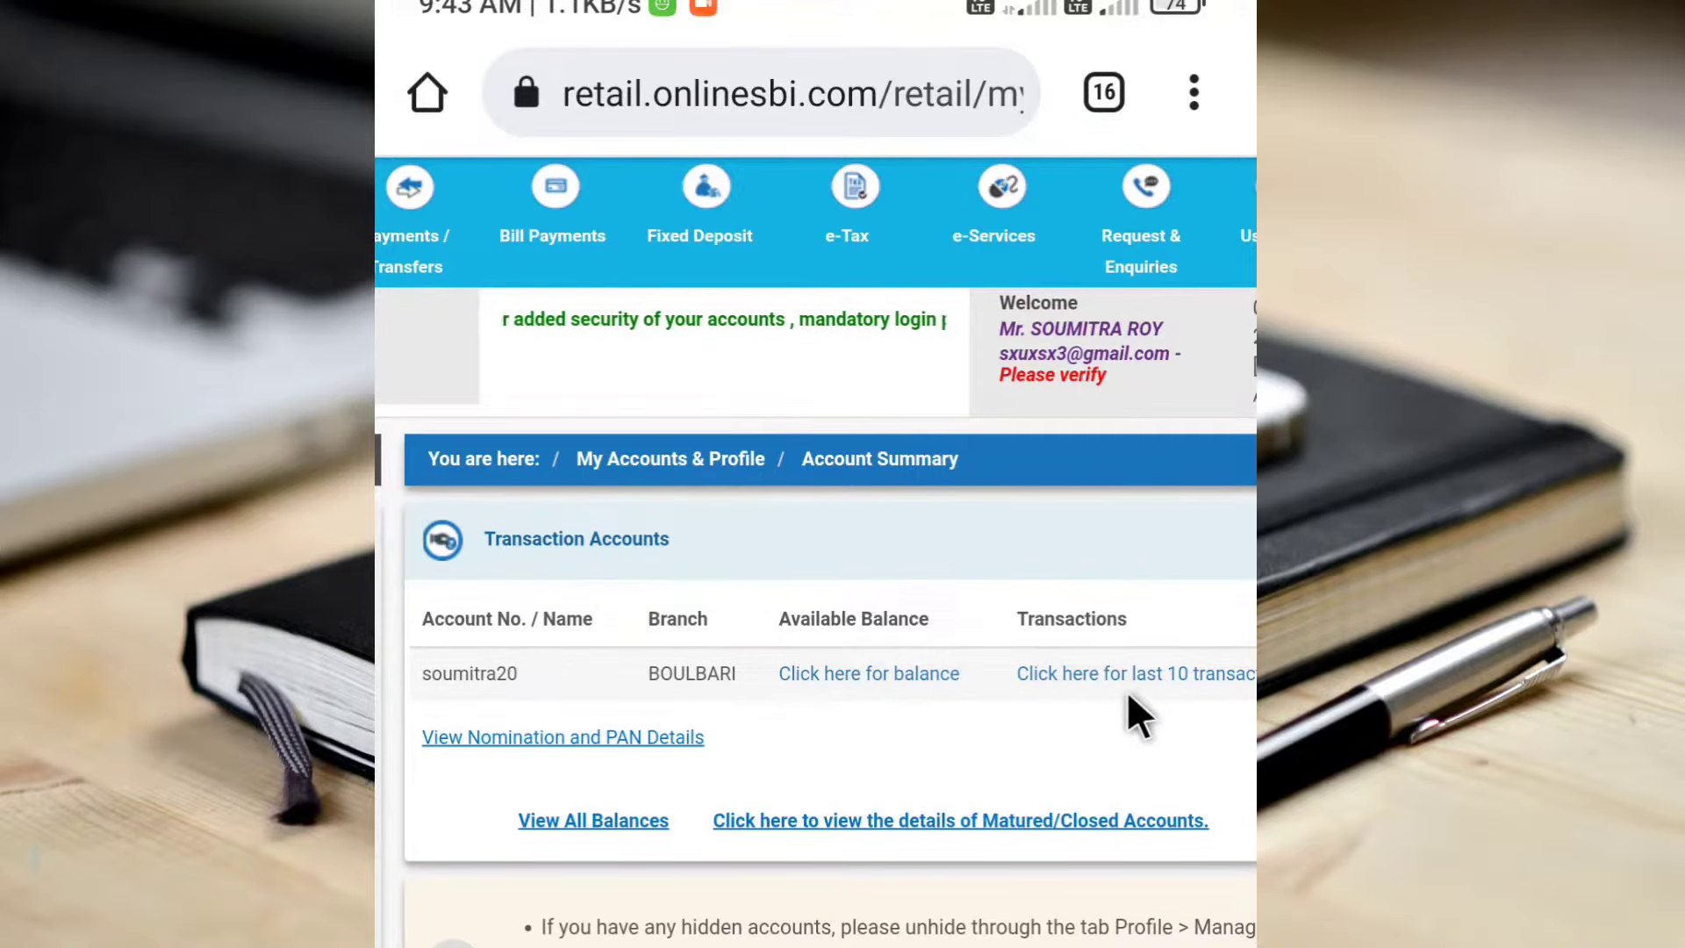
{"action": "left_click_drag", "start_coordinate": [1127, 692], "coordinate": [1225, 693]}
{"action": "scroll", "coordinate": [816, 553], "scroll_direction": "left", "scroll_amount": 3}
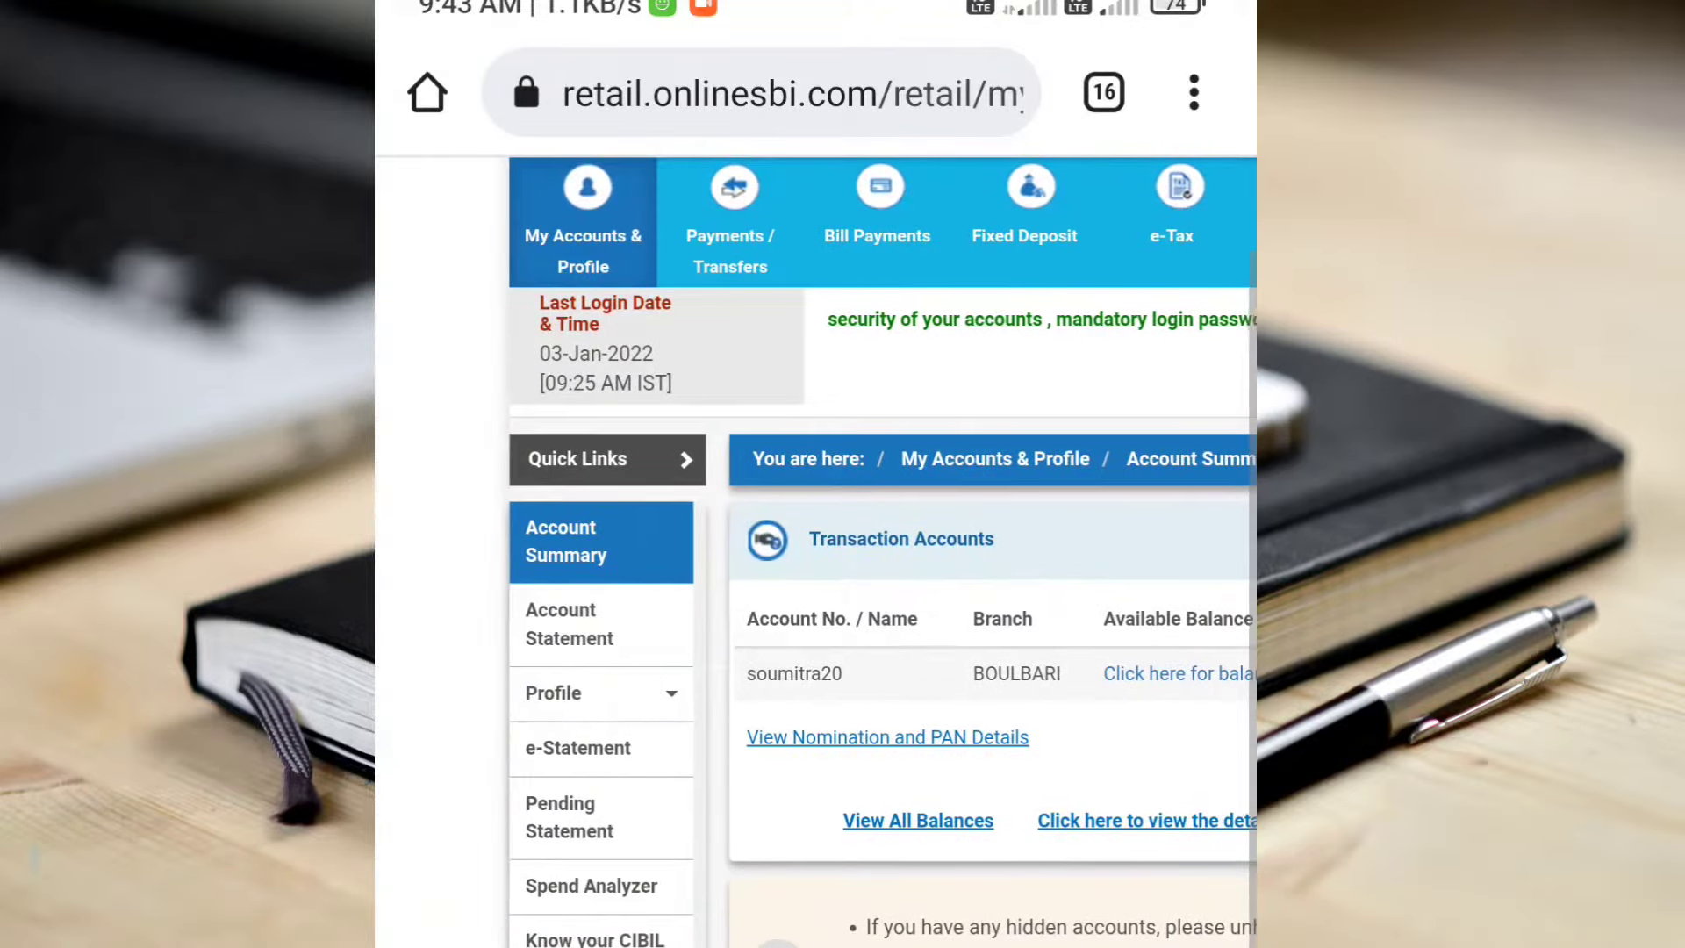
{"action": "left_click", "coordinate": [602, 698]}
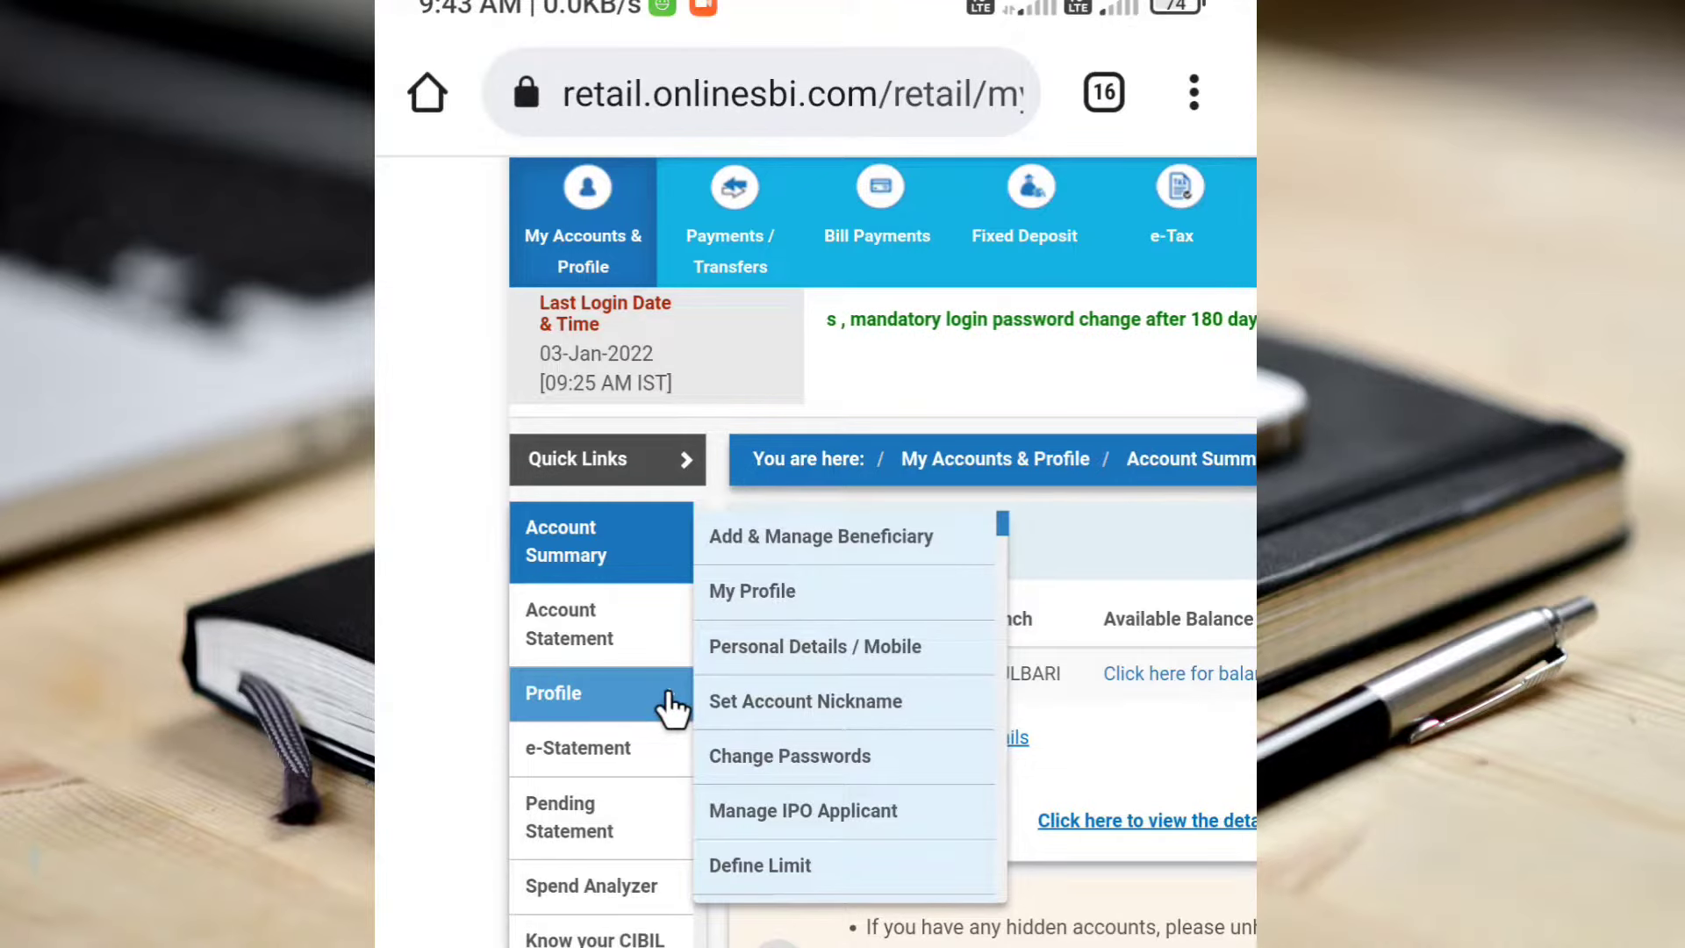
{"action": "left_click", "coordinate": [672, 709]}
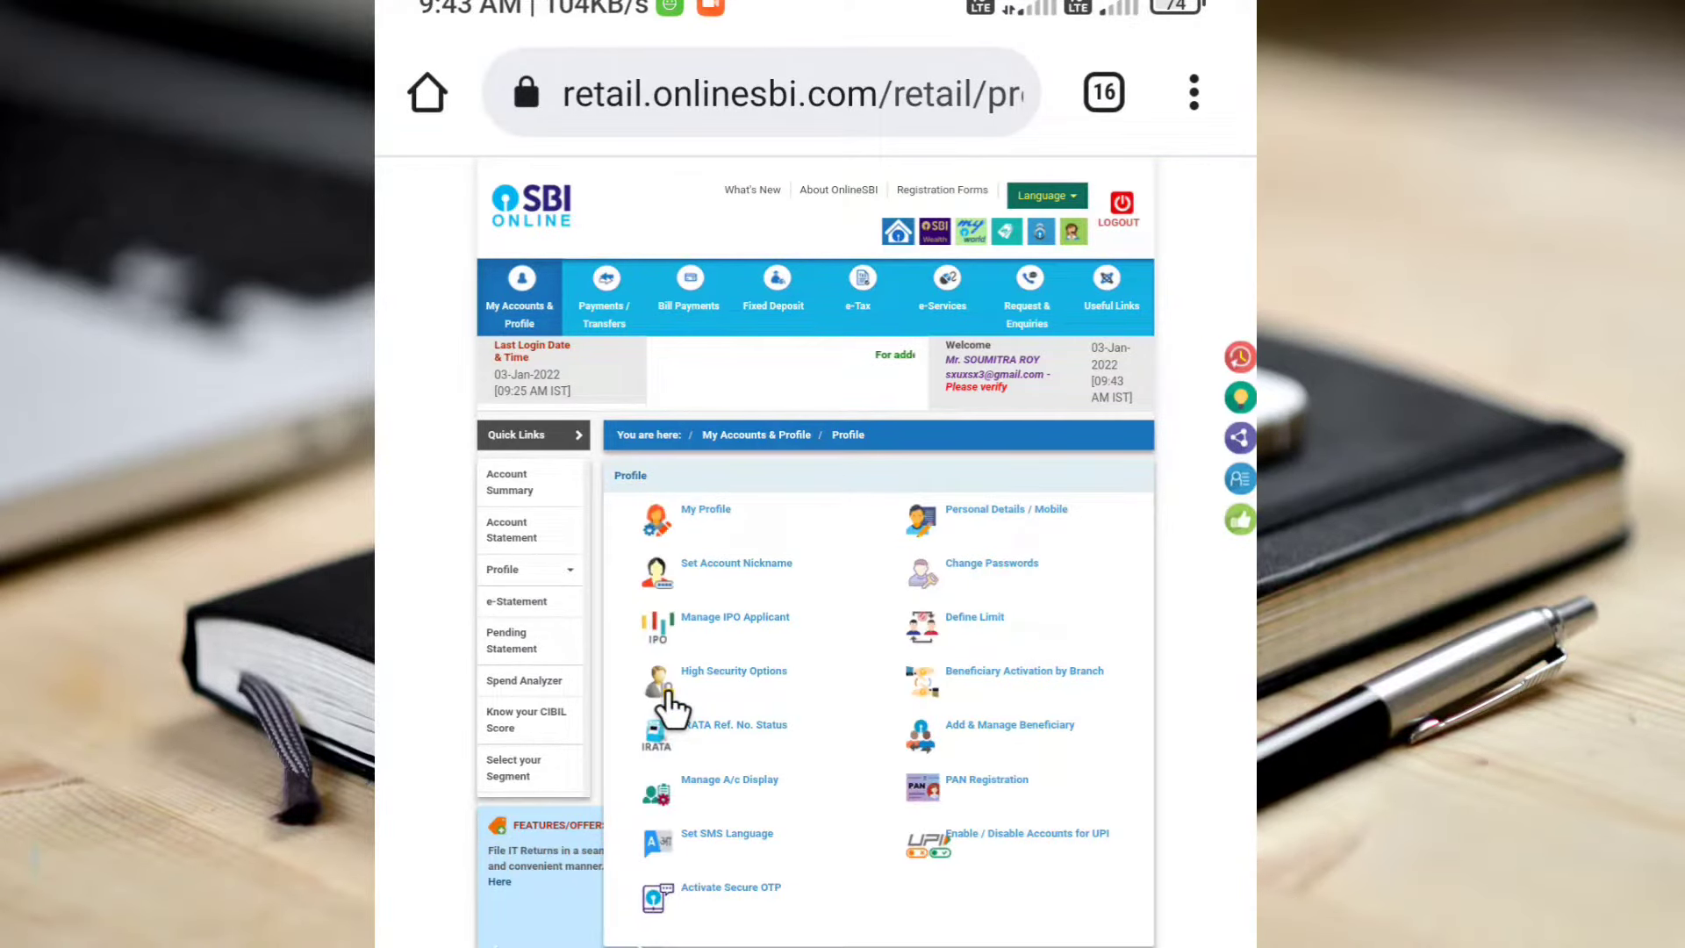
{"action": "left_click", "coordinate": [1009, 513]}
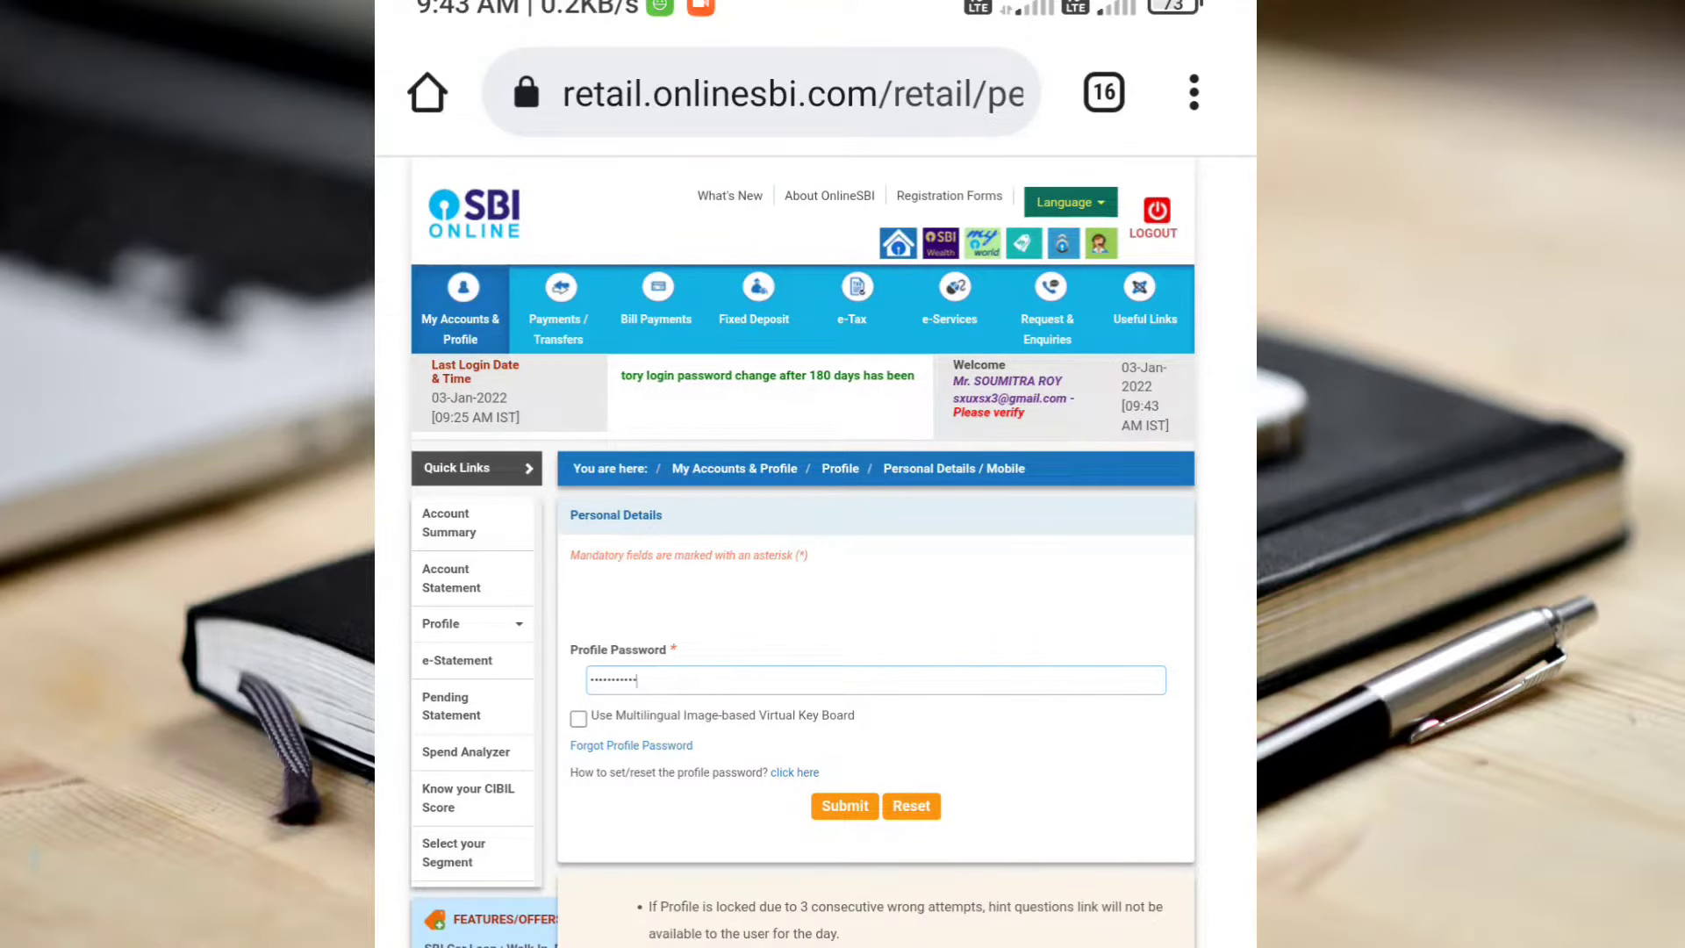
Submit the profile password and open Change Mobile Number-Domestic only (Through OTP/ATM) in the personal details.
{"action": "left_click", "coordinate": [823, 803]}
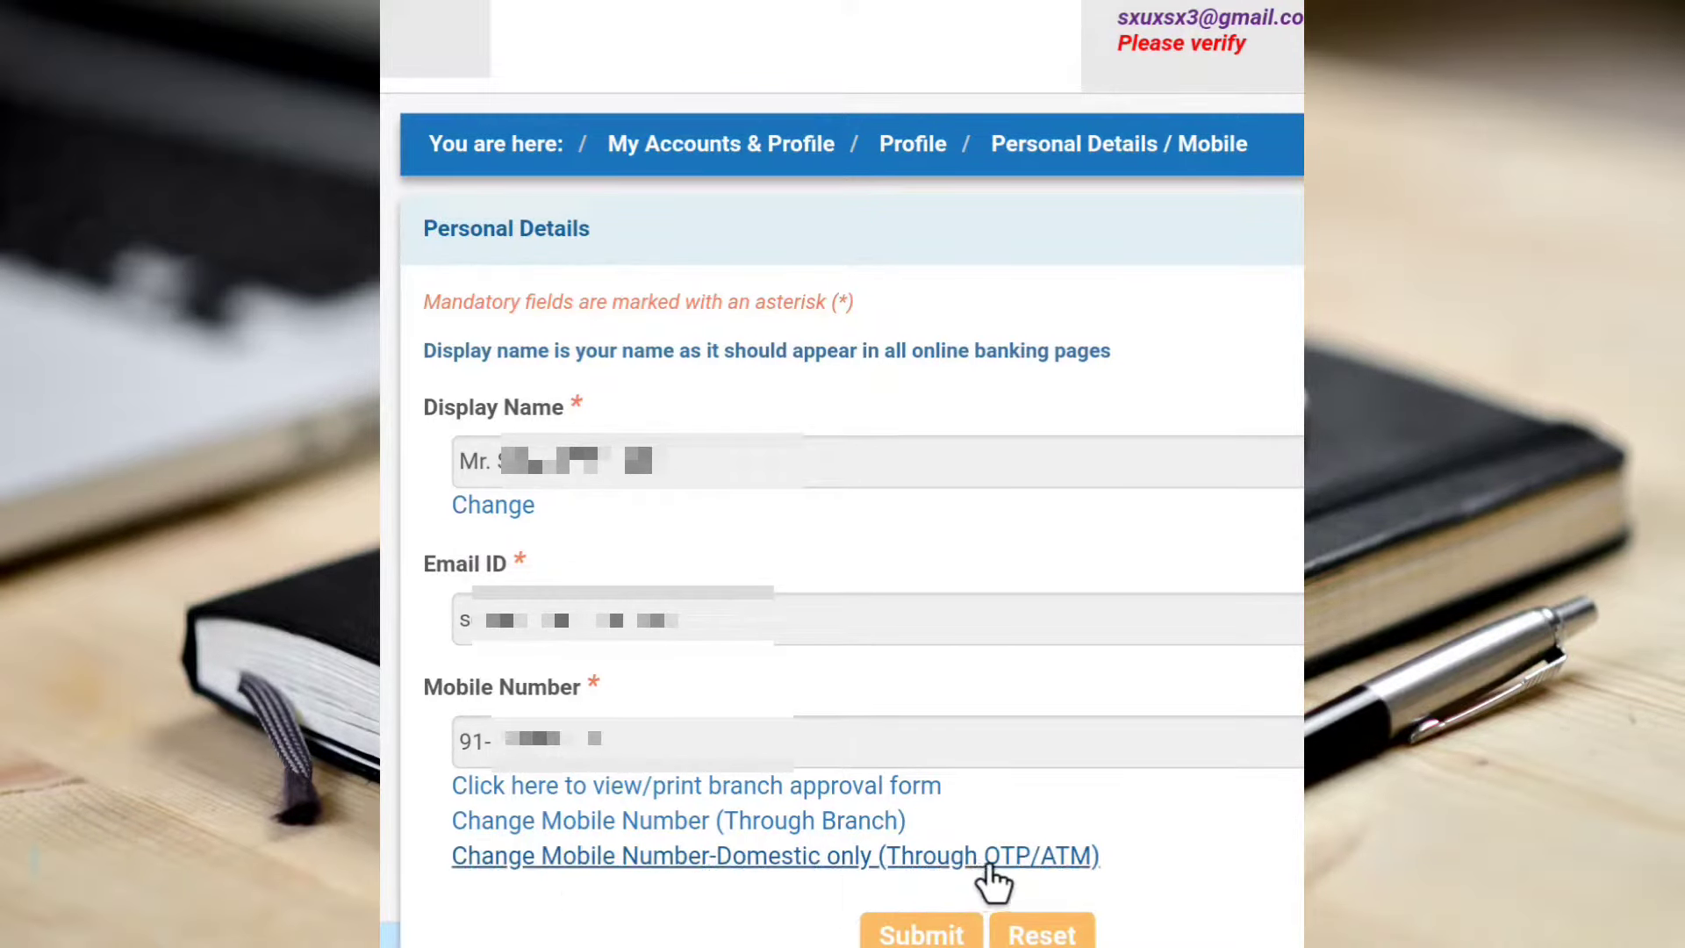
{"action": "left_click", "coordinate": [693, 859]}
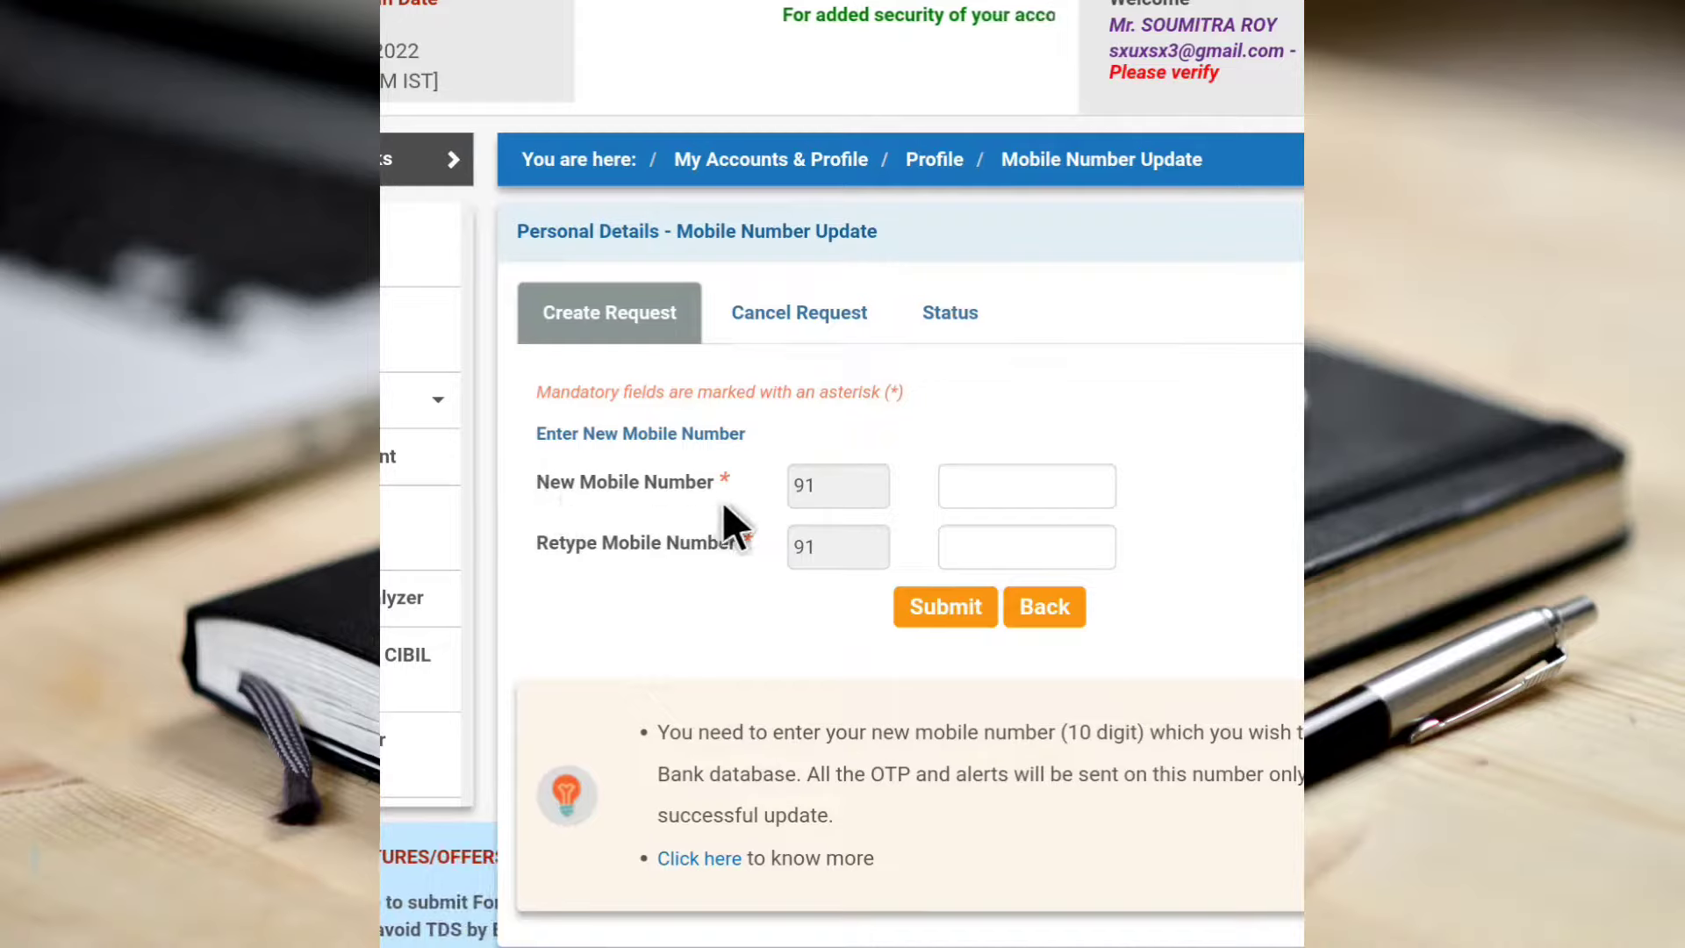
Enter and retype the new mobile number in the Create Request form, submit it and confirm the number.
{"action": "left_click", "coordinate": [1007, 487]}
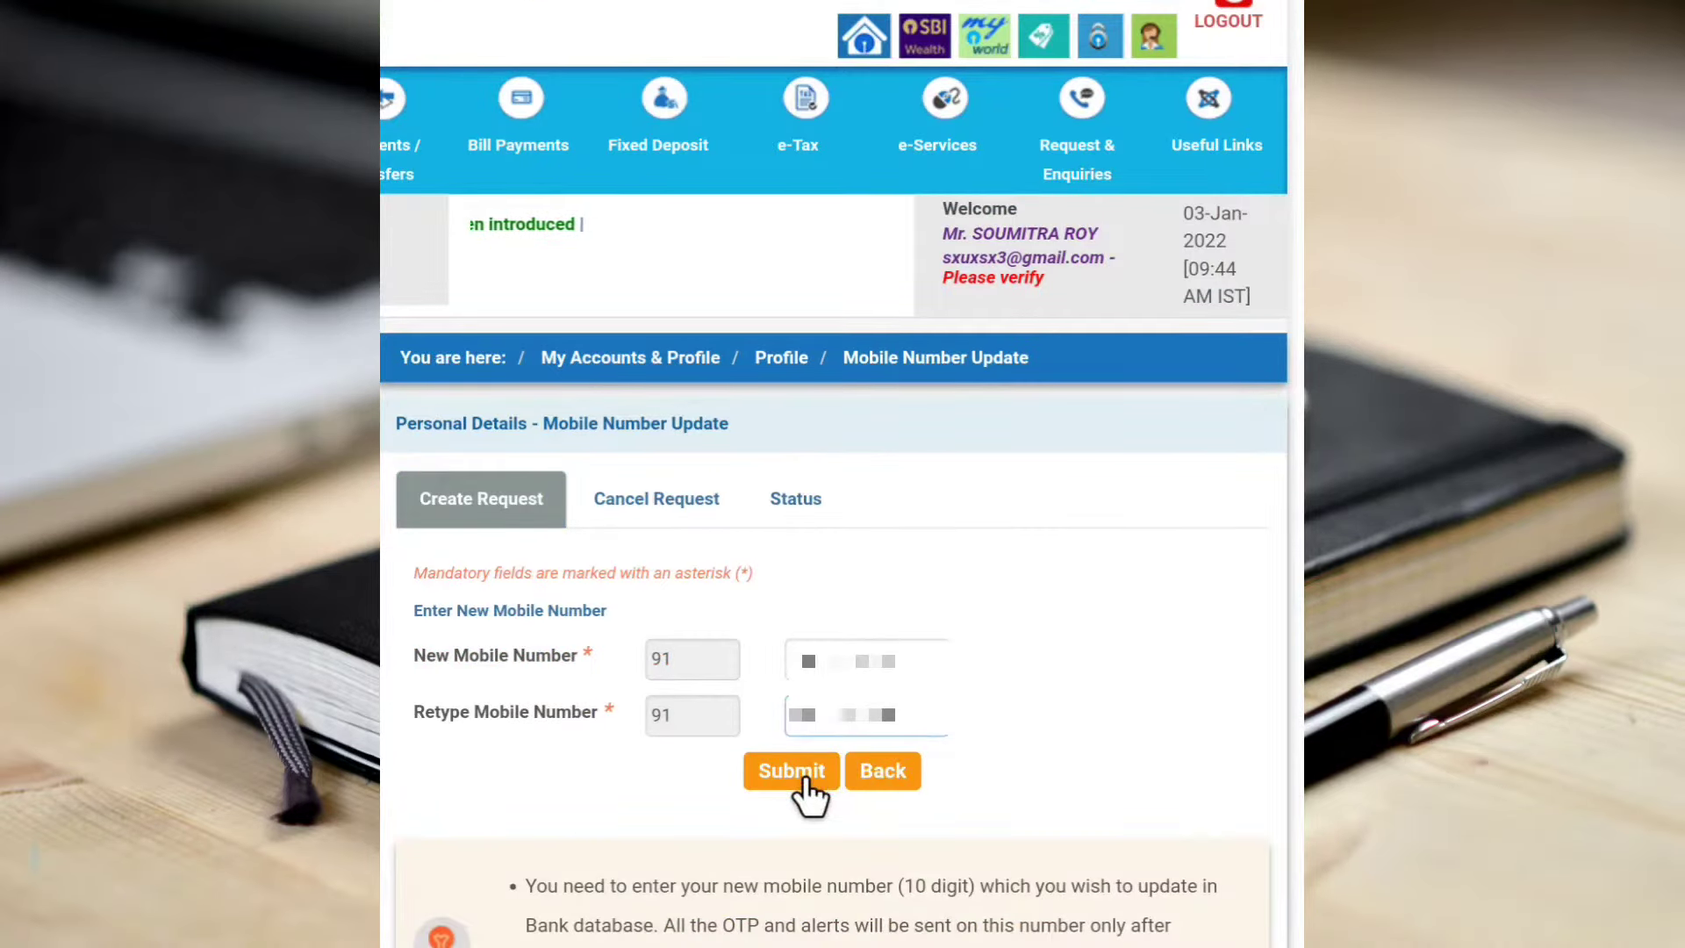
{"action": "left_click", "coordinate": [802, 781]}
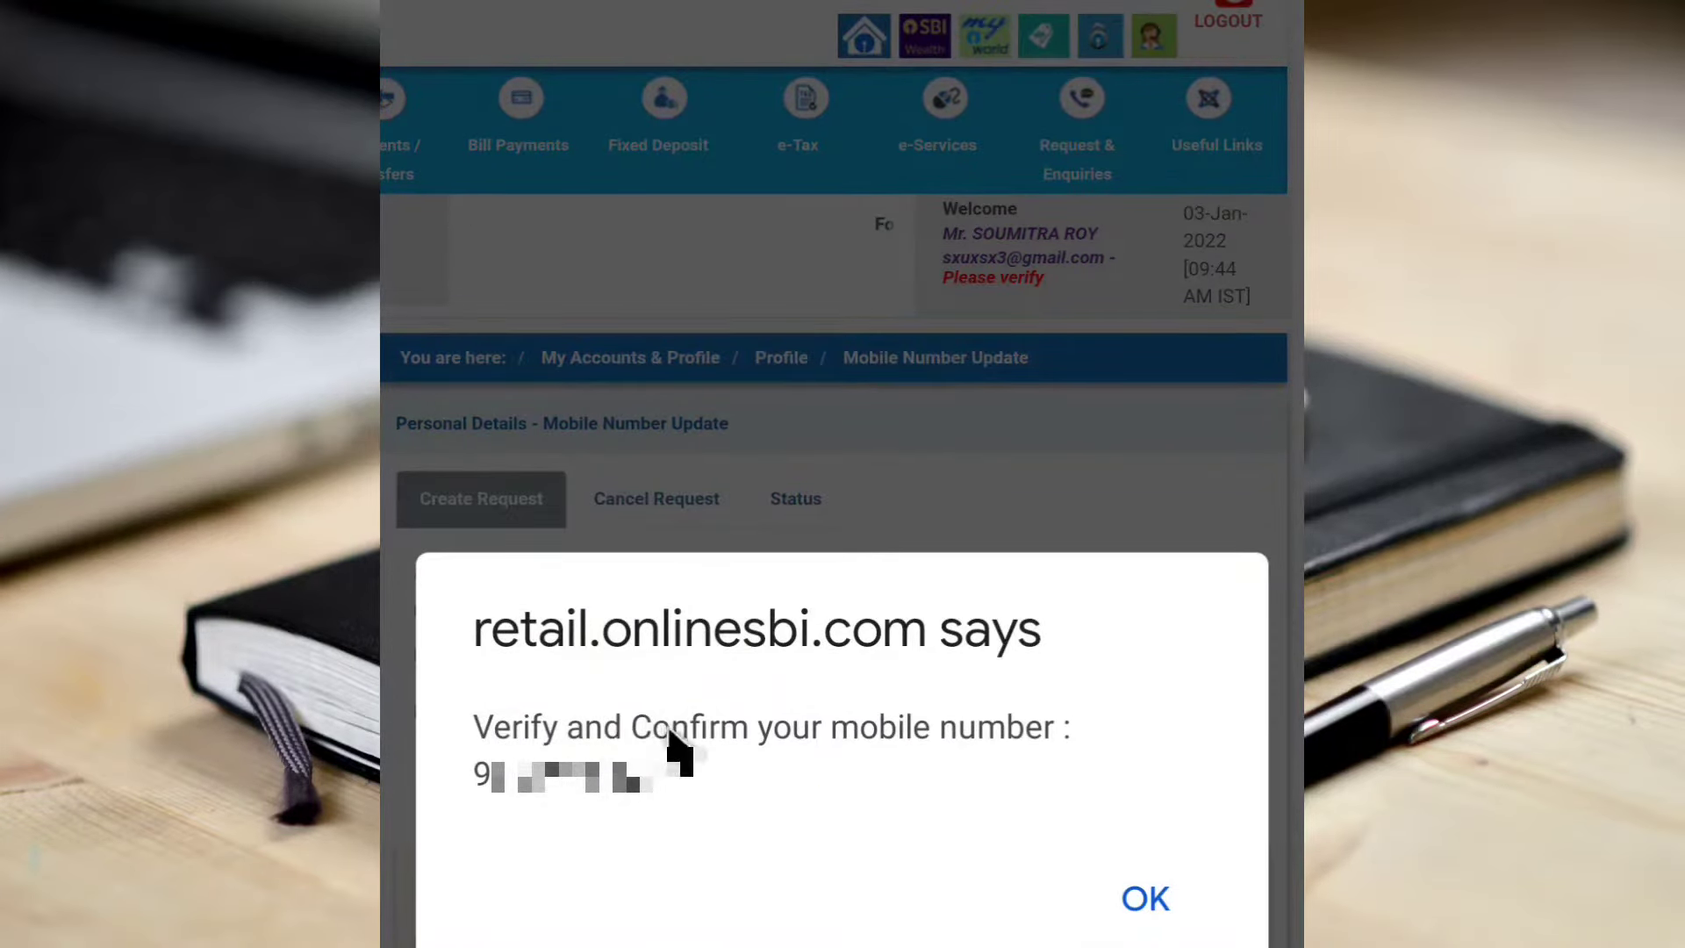
{"action": "left_click", "coordinate": [1135, 887]}
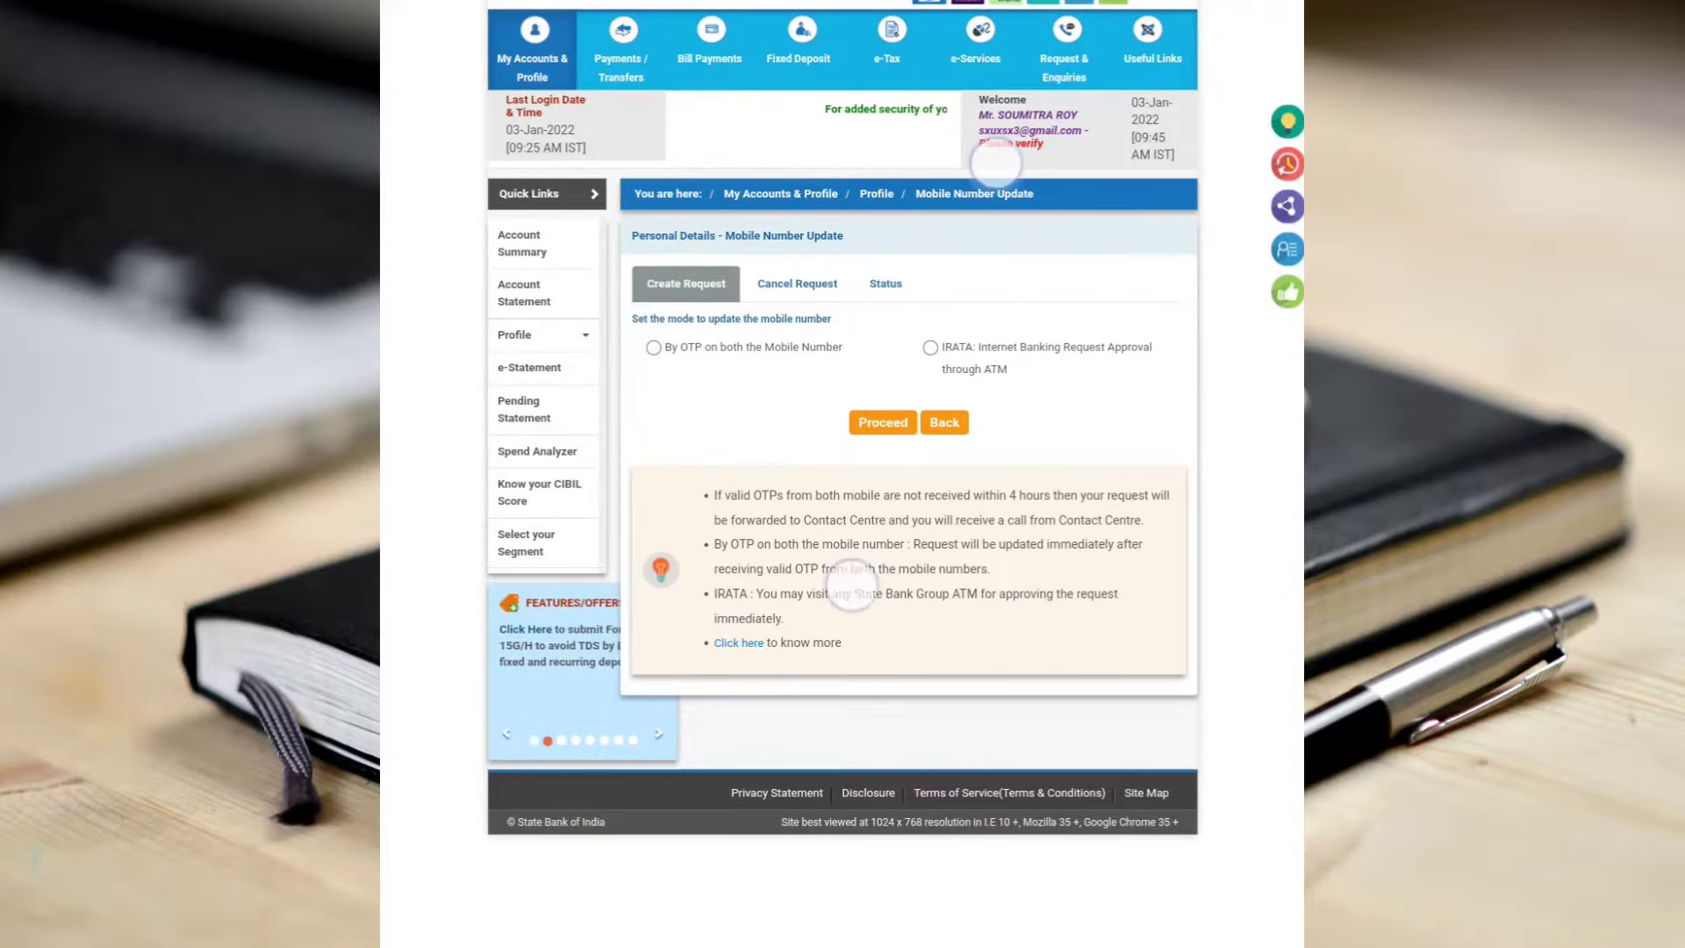
Choose "By OTP on both the Mobile Number" as the update mode and proceed with the request.
{"action": "scroll", "coordinate": [957, 465], "scroll_direction": "up", "scroll_amount": 3}
{"action": "scroll", "coordinate": [956, 465], "scroll_direction": "up", "scroll_amount": 2}
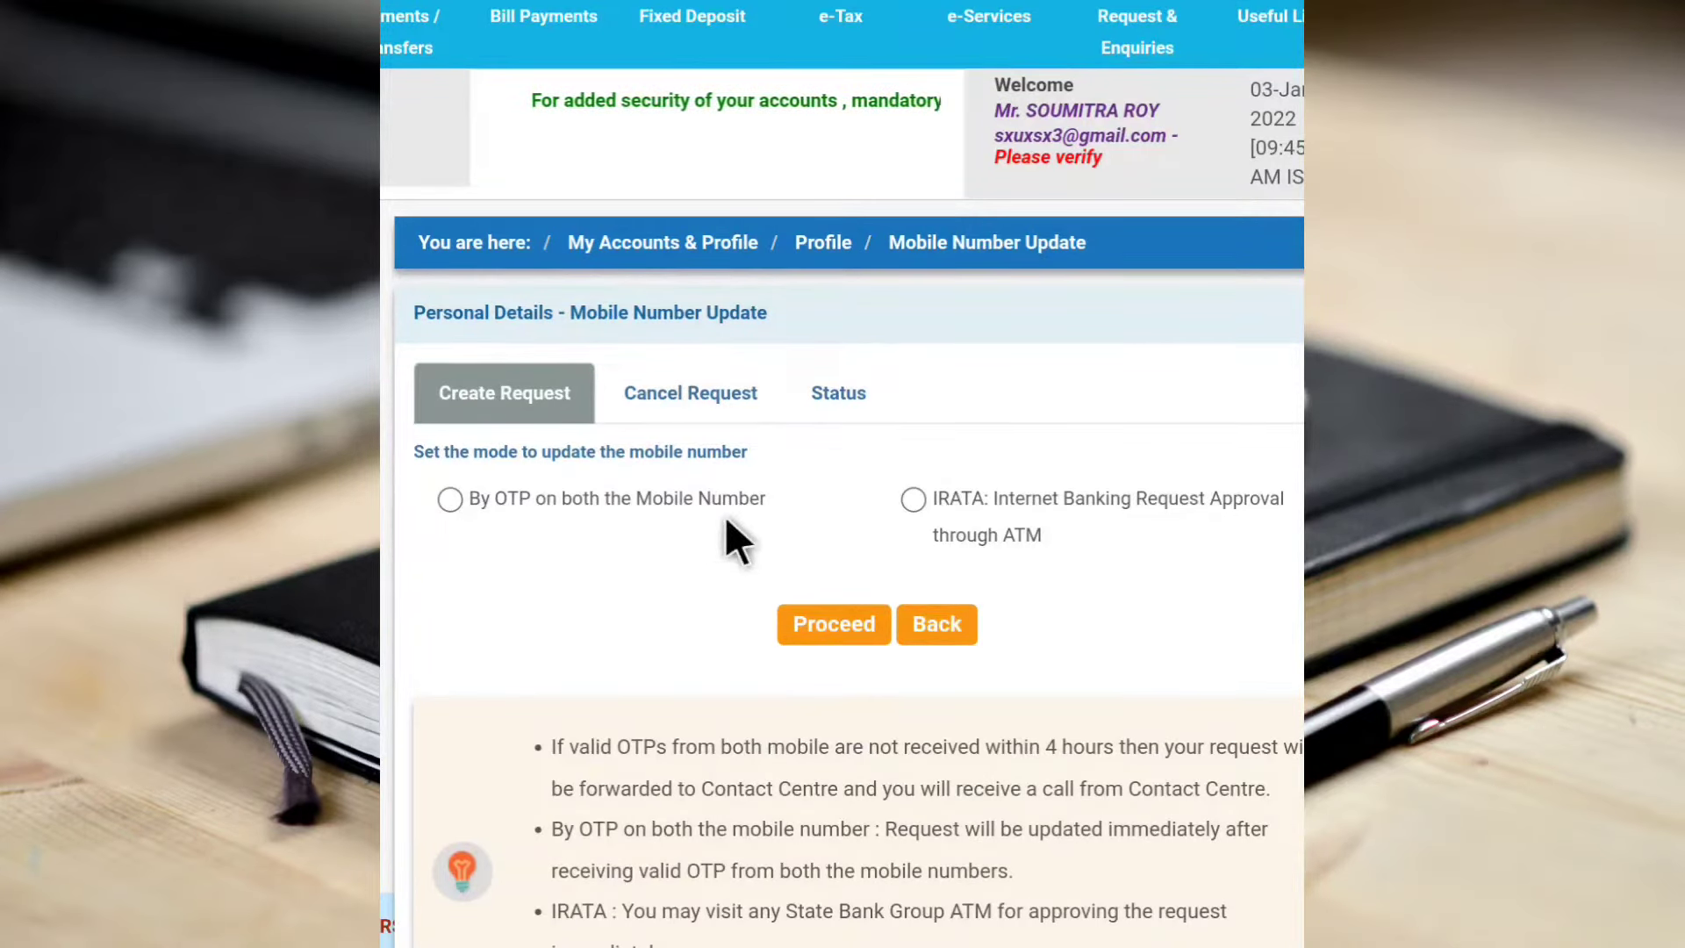
{"action": "left_click", "coordinate": [446, 499]}
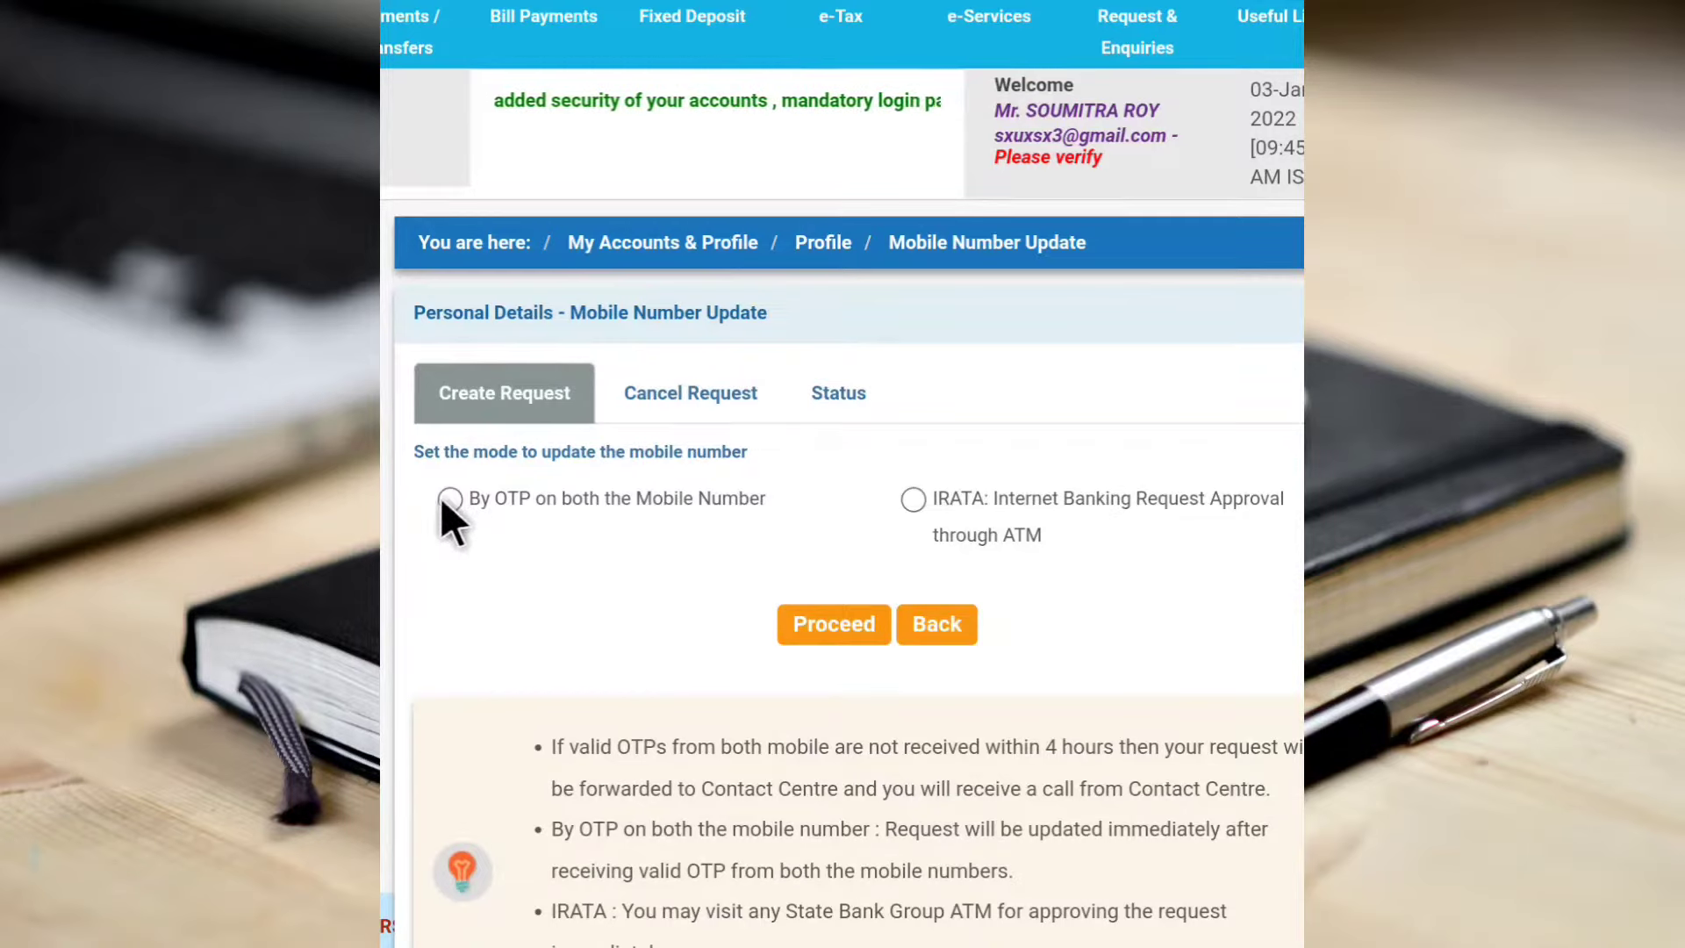
{"action": "left_click", "coordinate": [829, 626]}
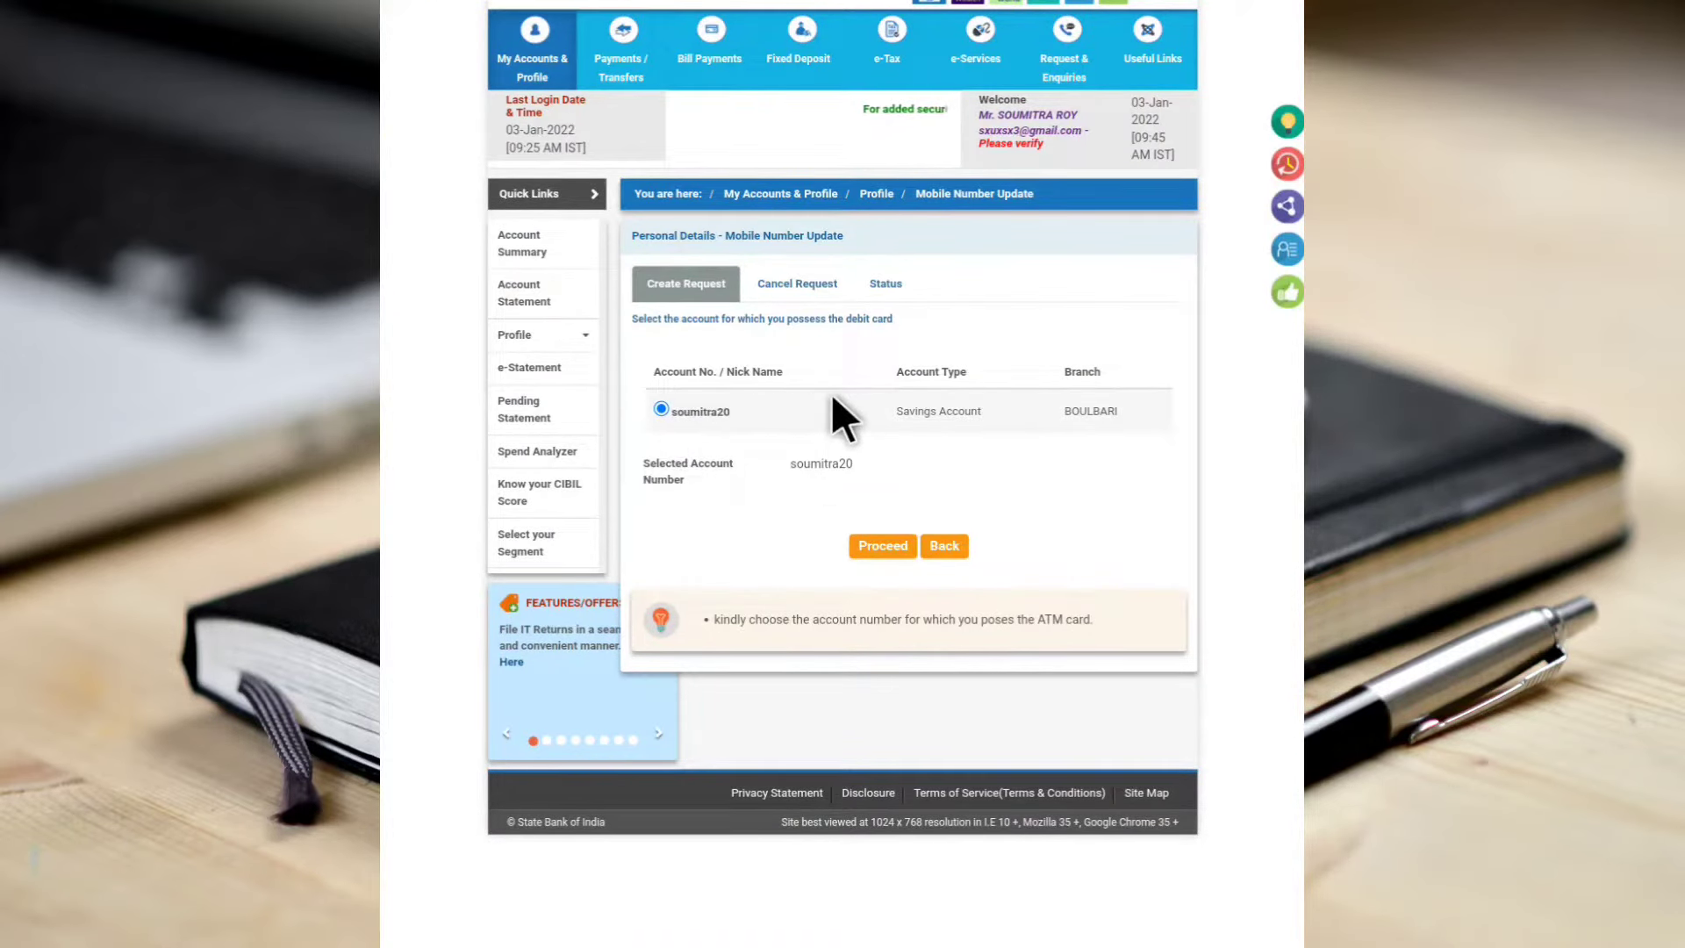
Proceed with the selected savings account and confirm its active debit card for the request.
{"action": "left_click", "coordinate": [881, 548]}
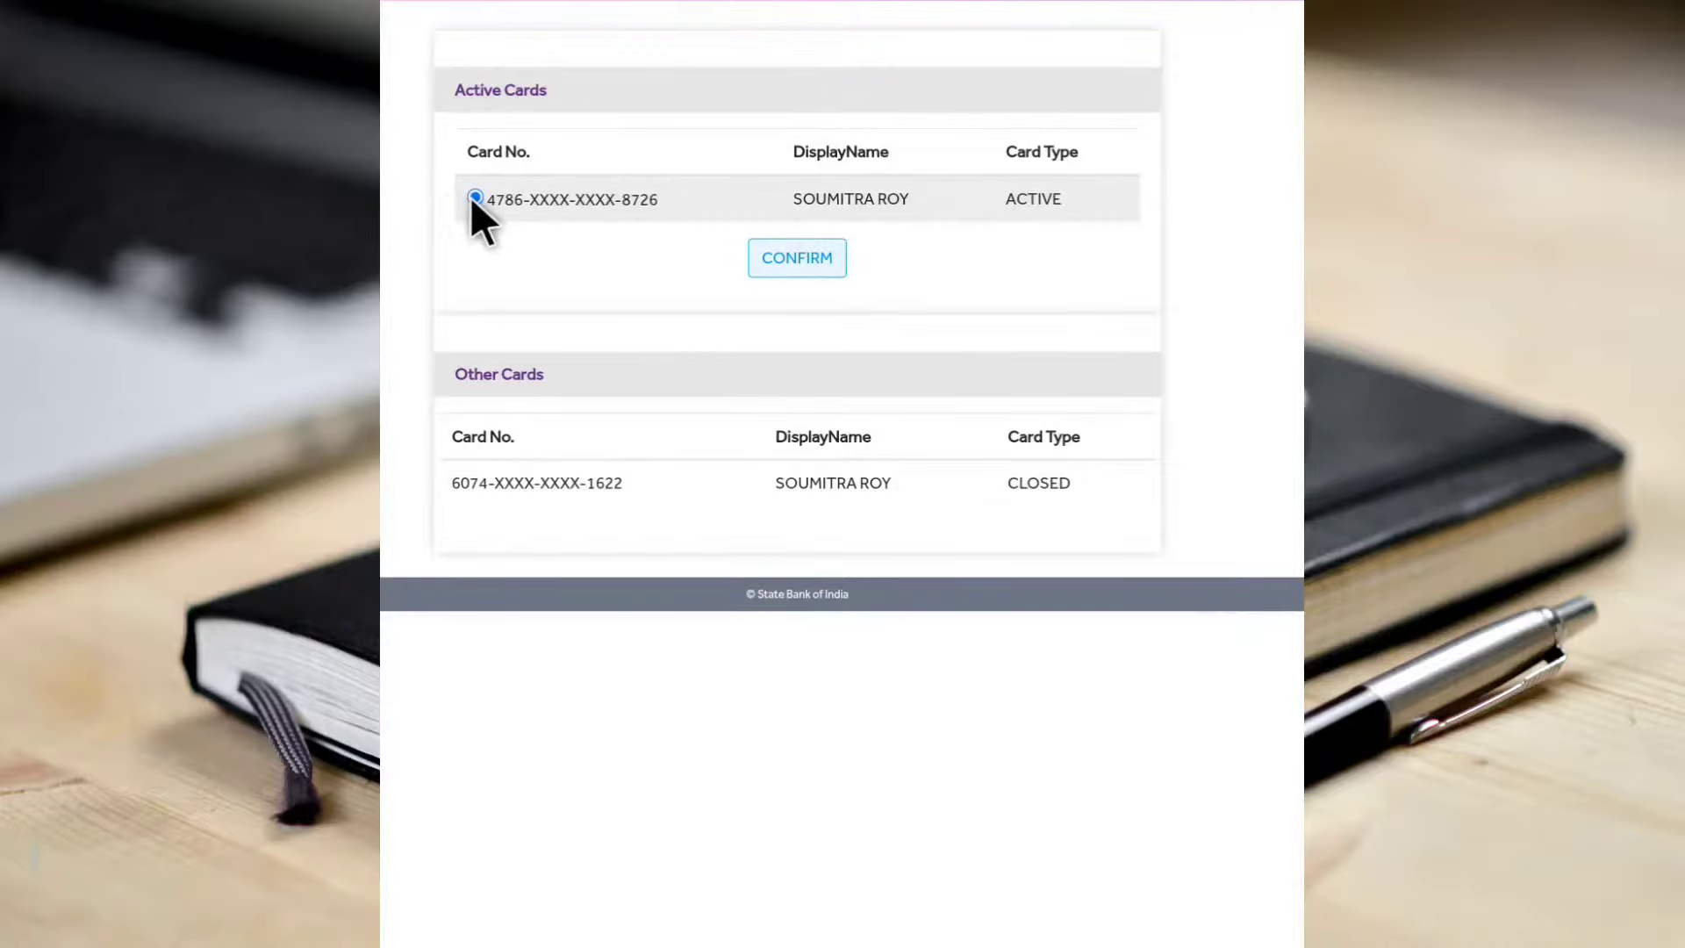
{"action": "left_click", "coordinate": [796, 262]}
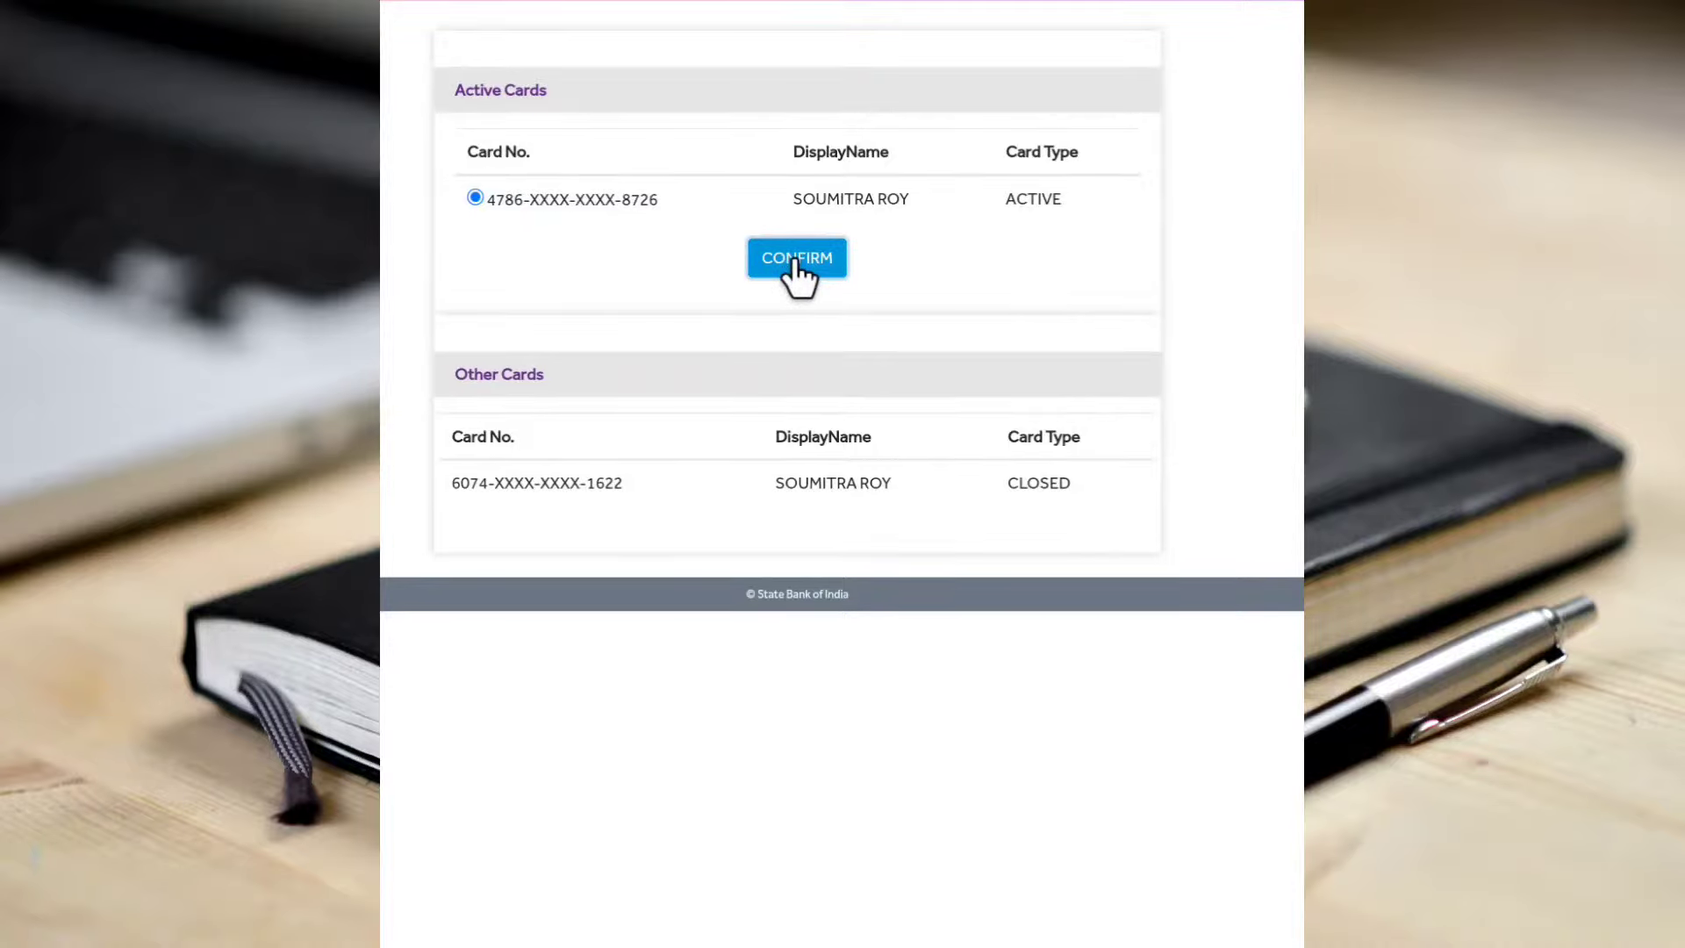